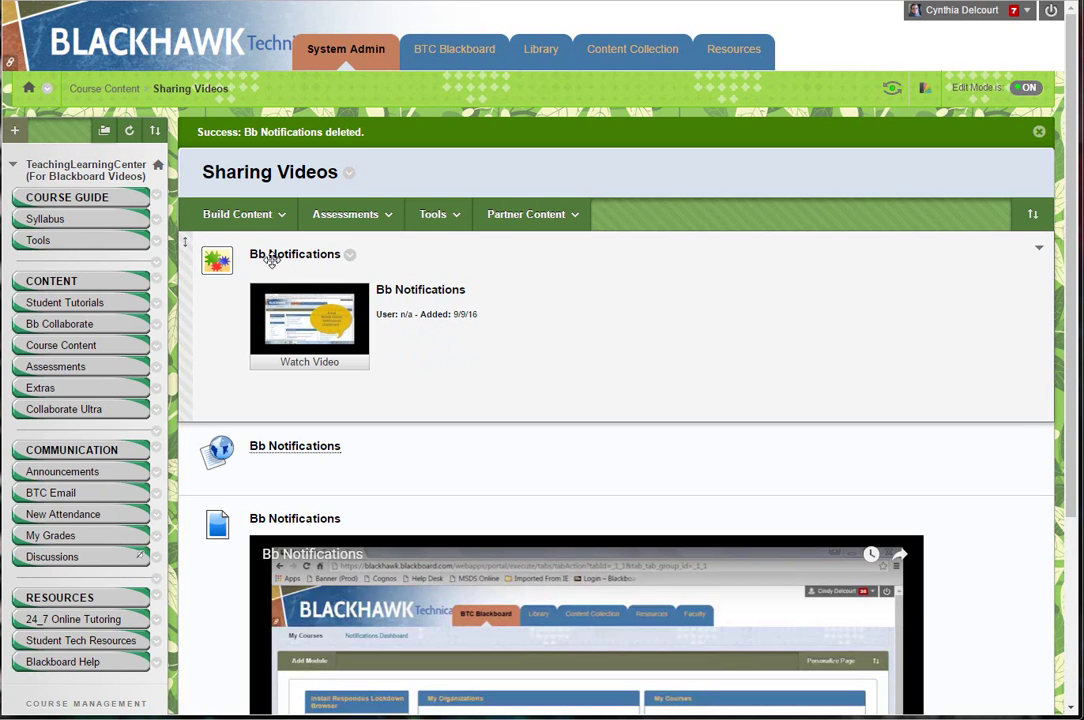
- Play the Bb Notifications mashup video in its pop-up player and pause it at 0:02
left_click(228, 214)
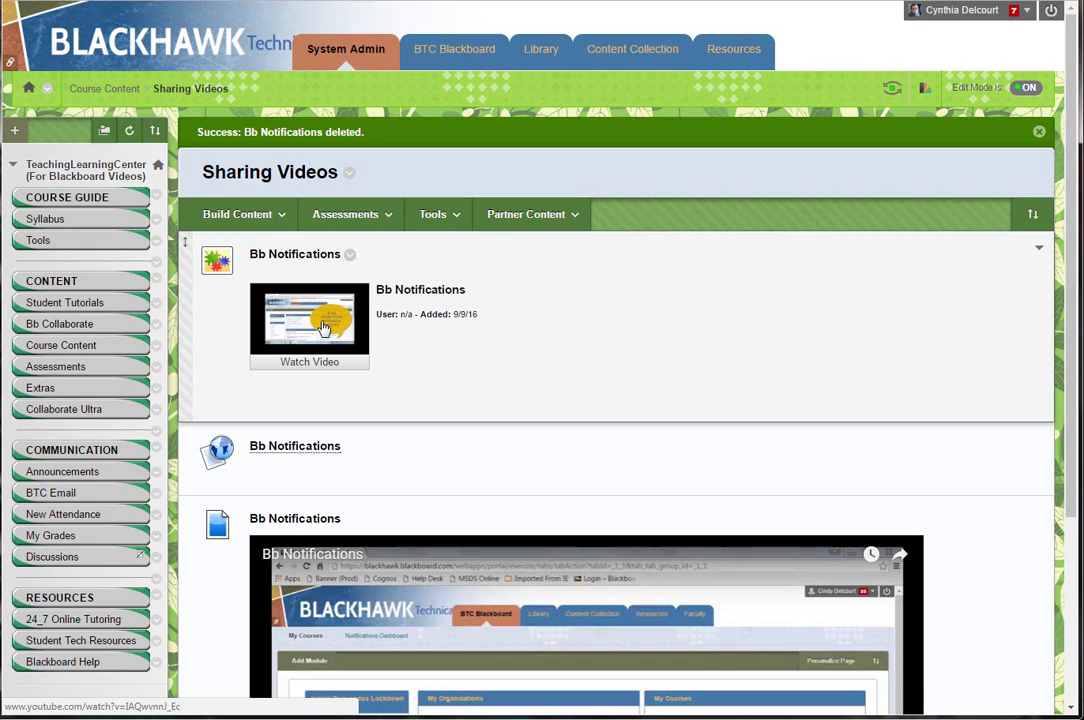
left_click(323, 329)
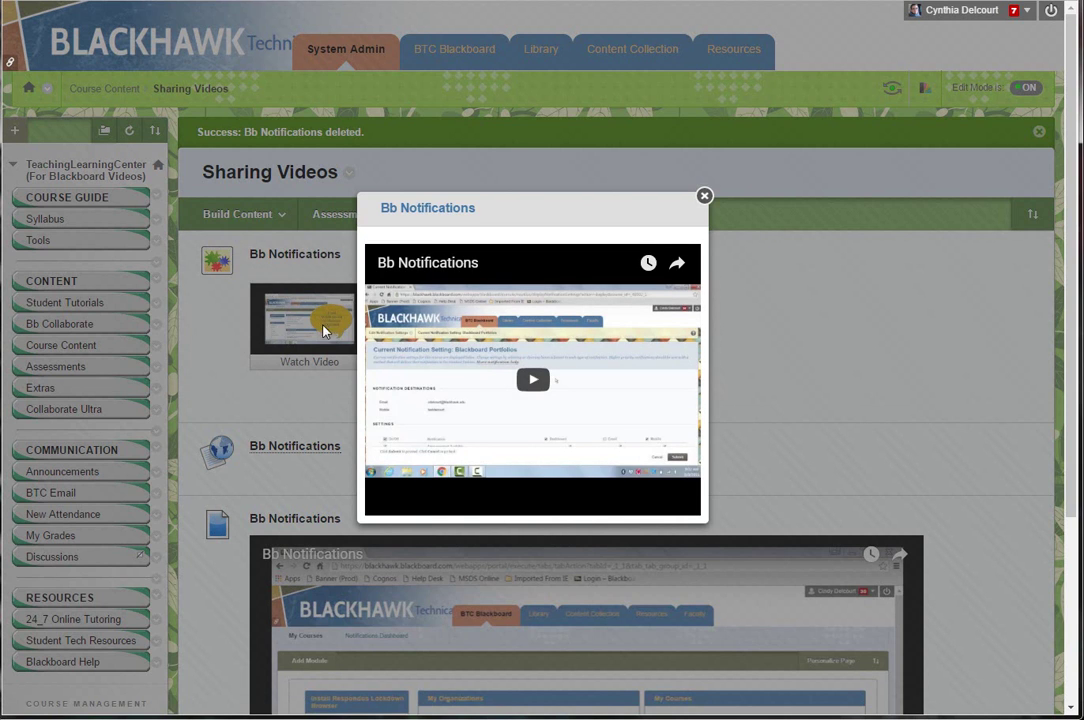
left_click(535, 383)
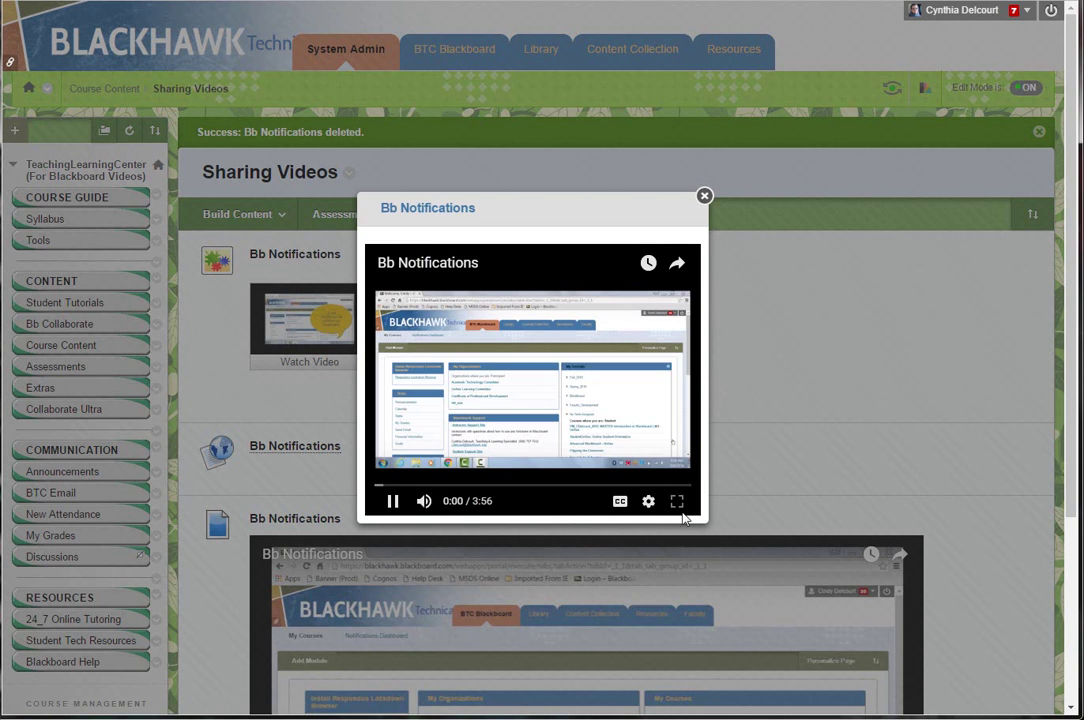
left_click(392, 501)
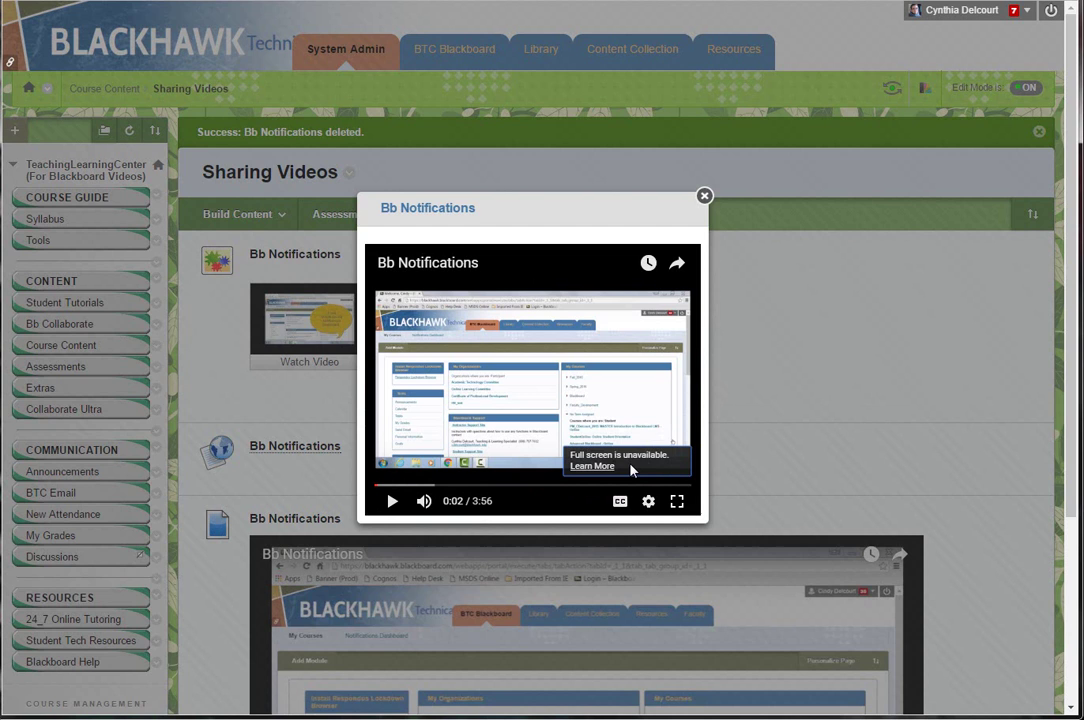
- Close the video pop-up and bring up the Build Content list of content types
left_click(704, 196)
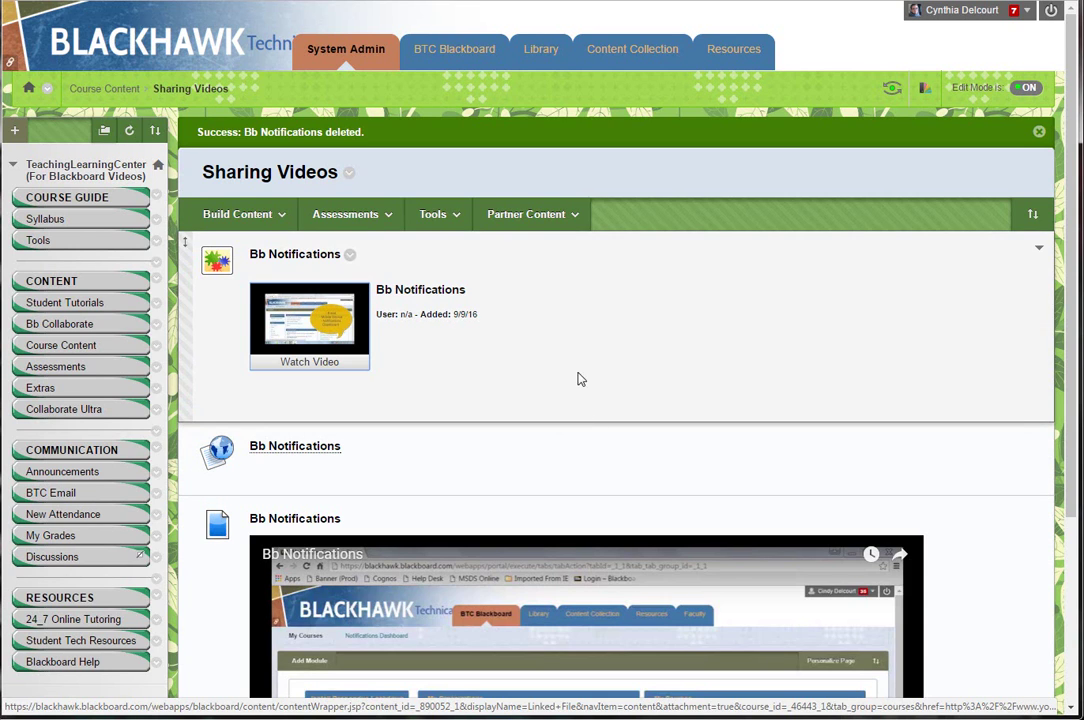
scroll(569, 324, "down", 1)
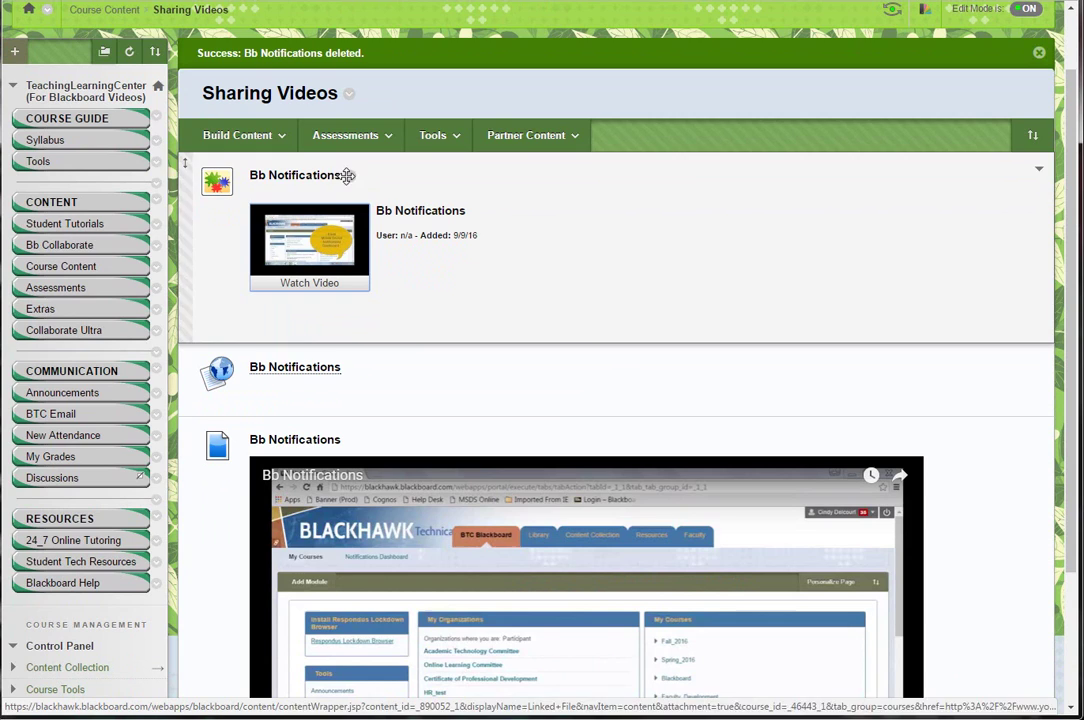
left_click_drag(378, 210, 470, 209)
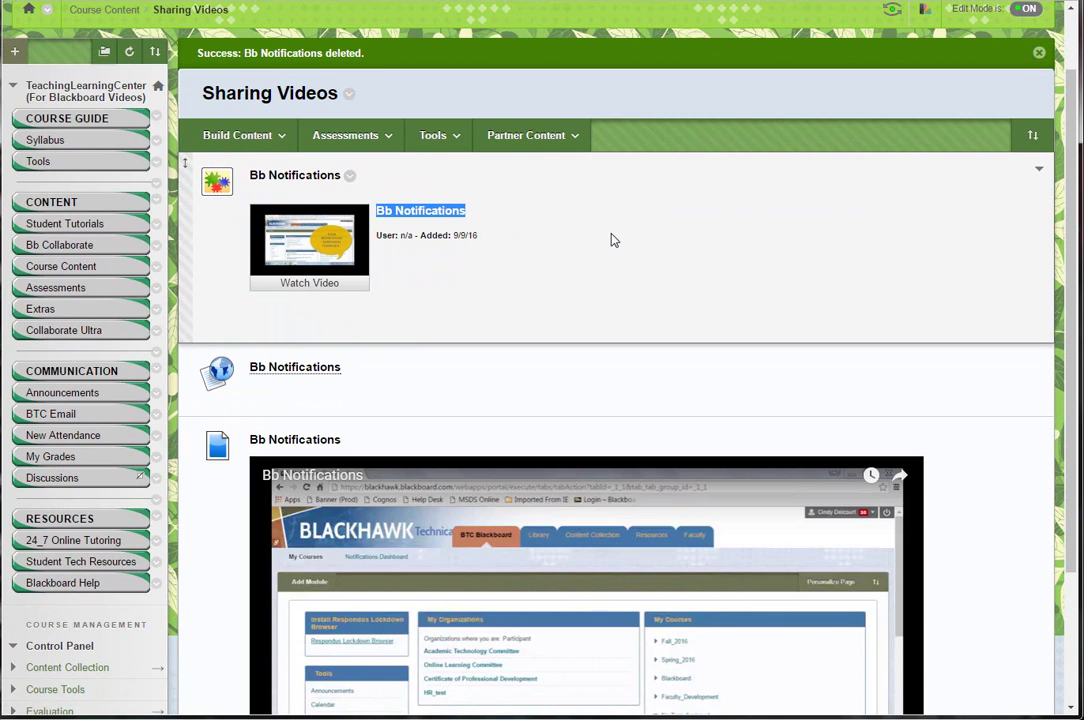
left_click(243, 136)
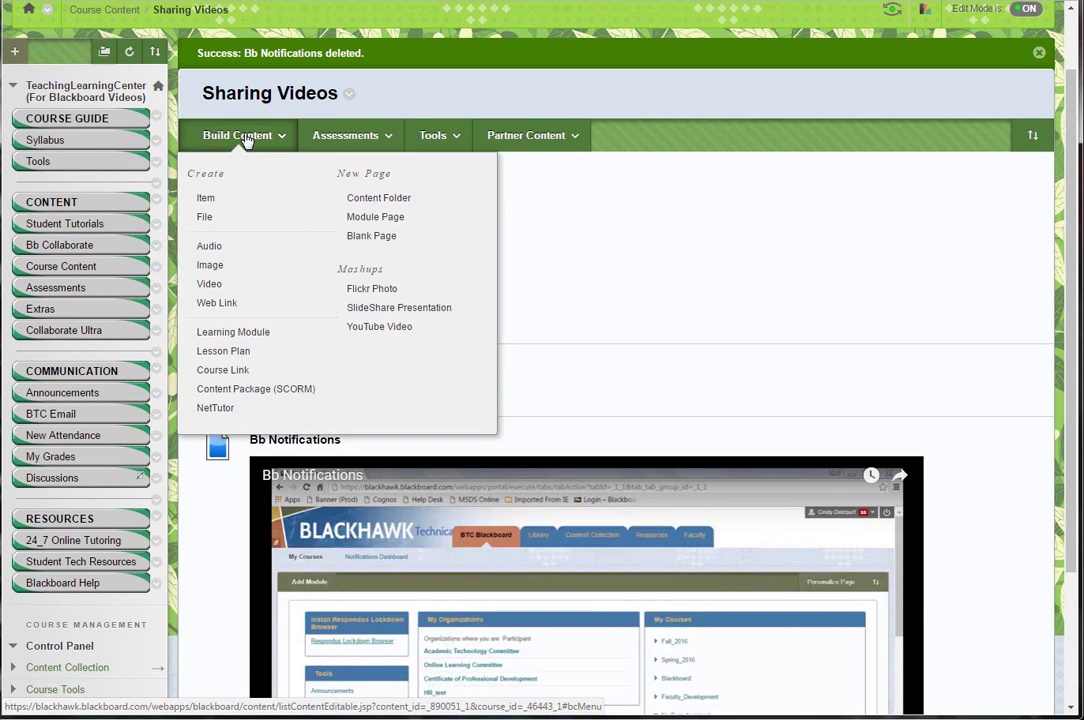
- Search YouTube Video for 'Bb Notifications' and select the 3:57 Bb Notifications result
left_click(396, 334)
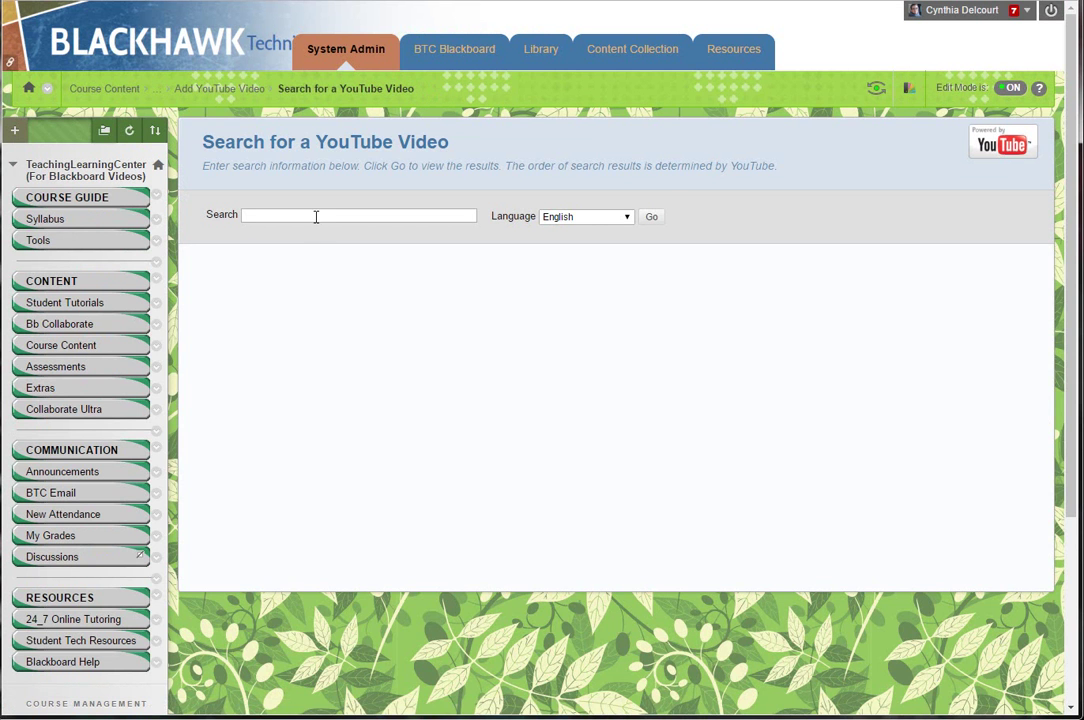
left_click(316, 216)
type("Bb Notifications")
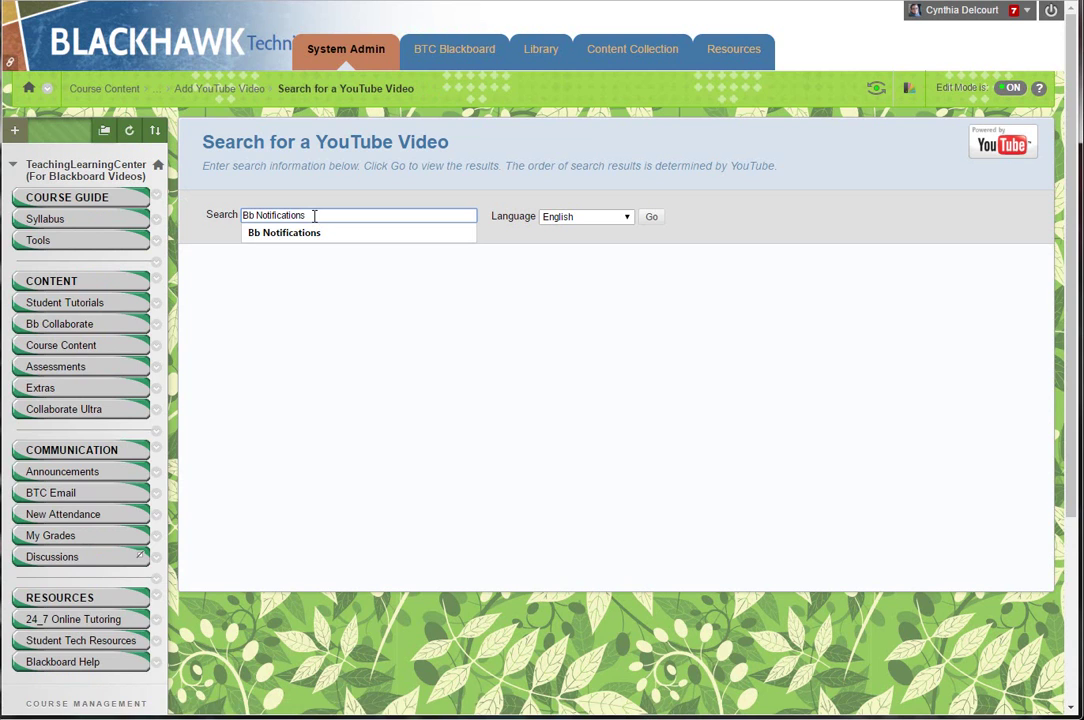
key("Return")
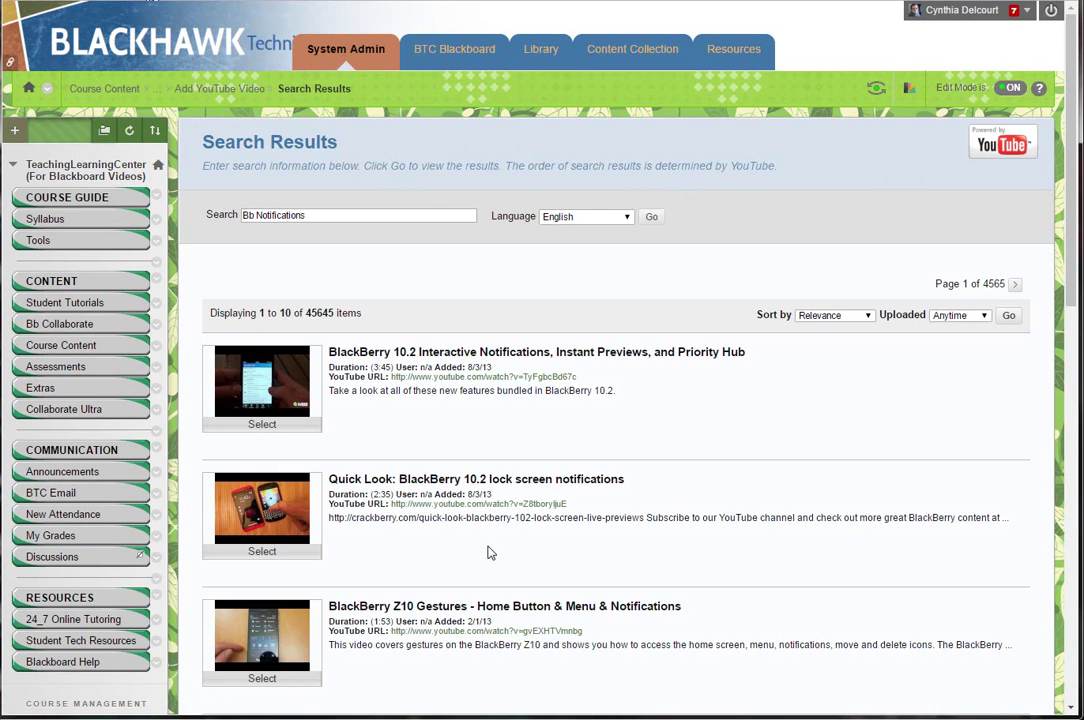
scroll(503, 538, "down", 4)
scroll(503, 538, "down", 2)
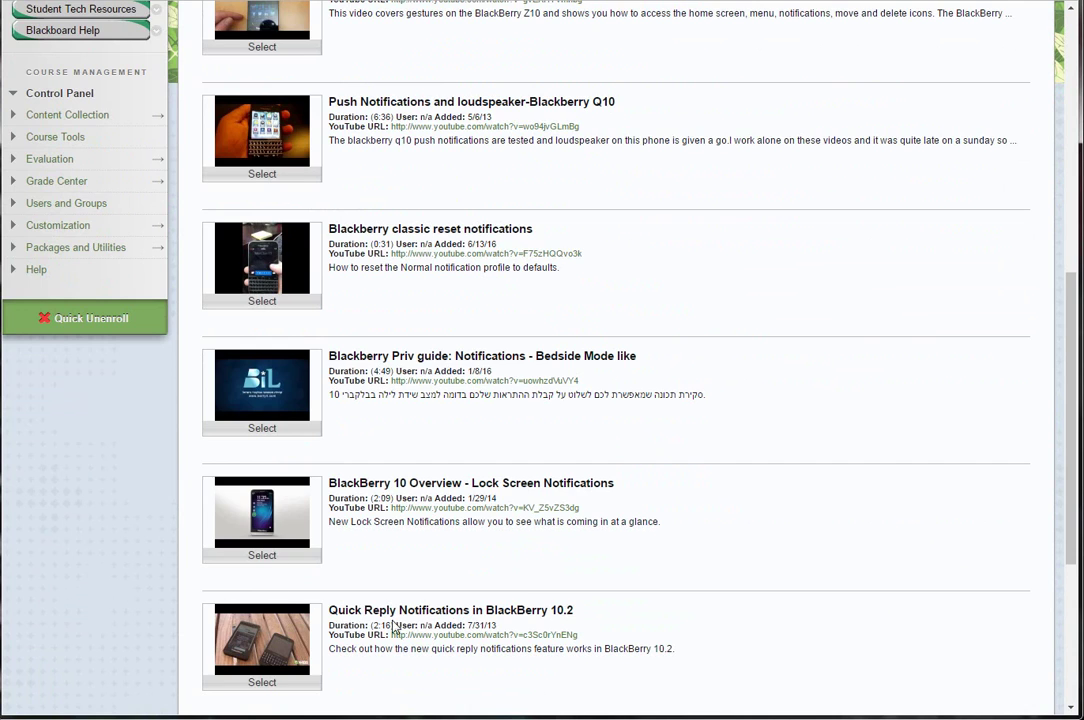
scroll(311, 585, "down", 3)
left_click(258, 479)
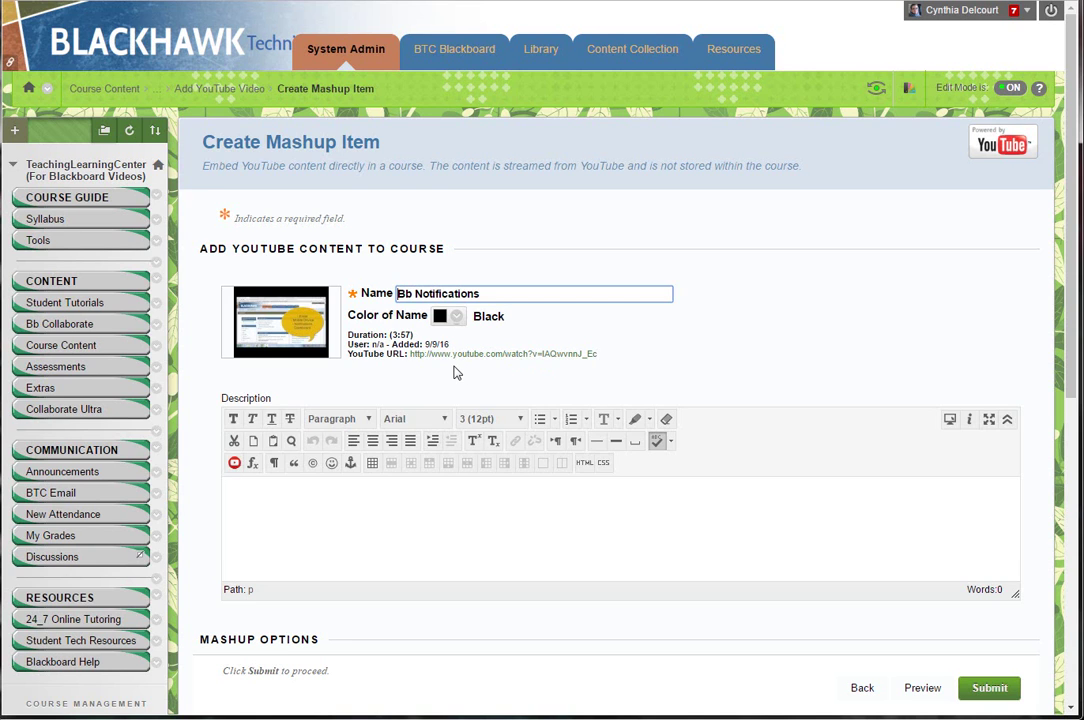
- Submit the Bb Notifications mashup item with Show YouTube URL set to Yes
scroll(453, 372, "down", 1)
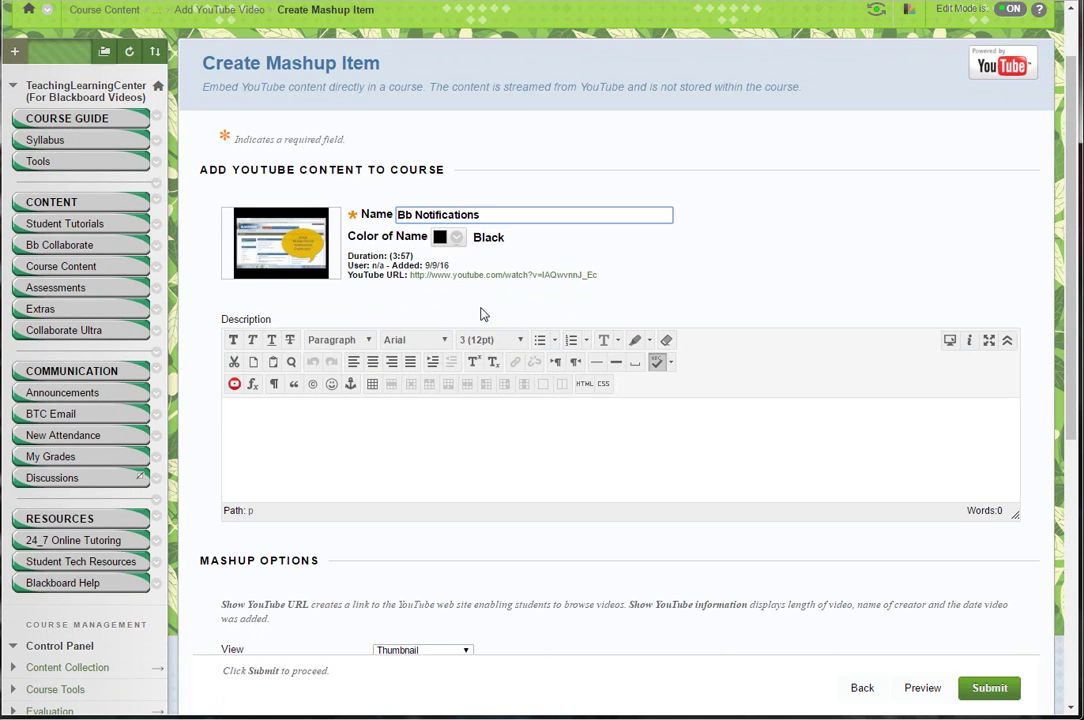
scroll(480, 314, "down", 1)
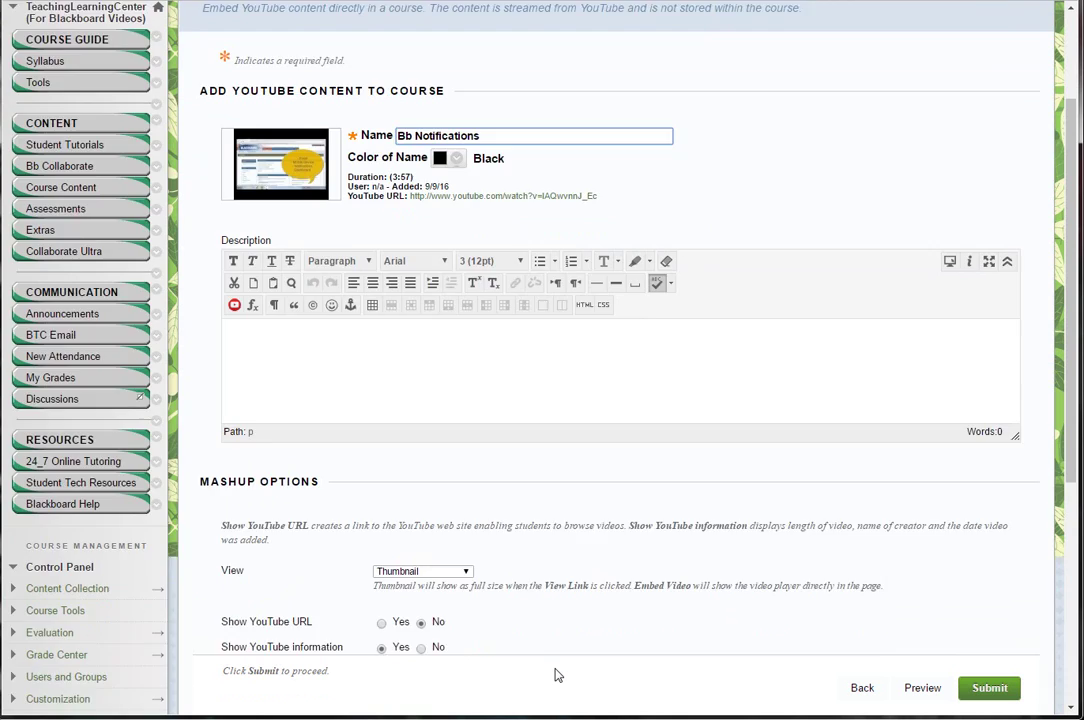
scroll(557, 675, "down", 2)
scroll(557, 675, "down", 2)
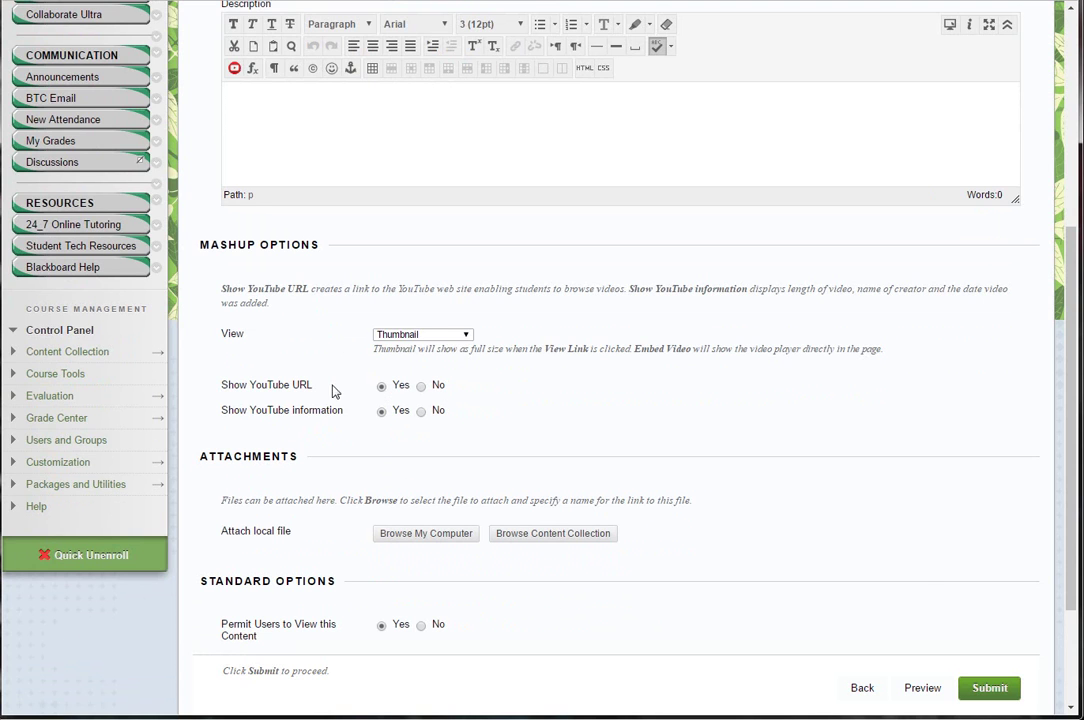
scroll(919, 580, "down", 3)
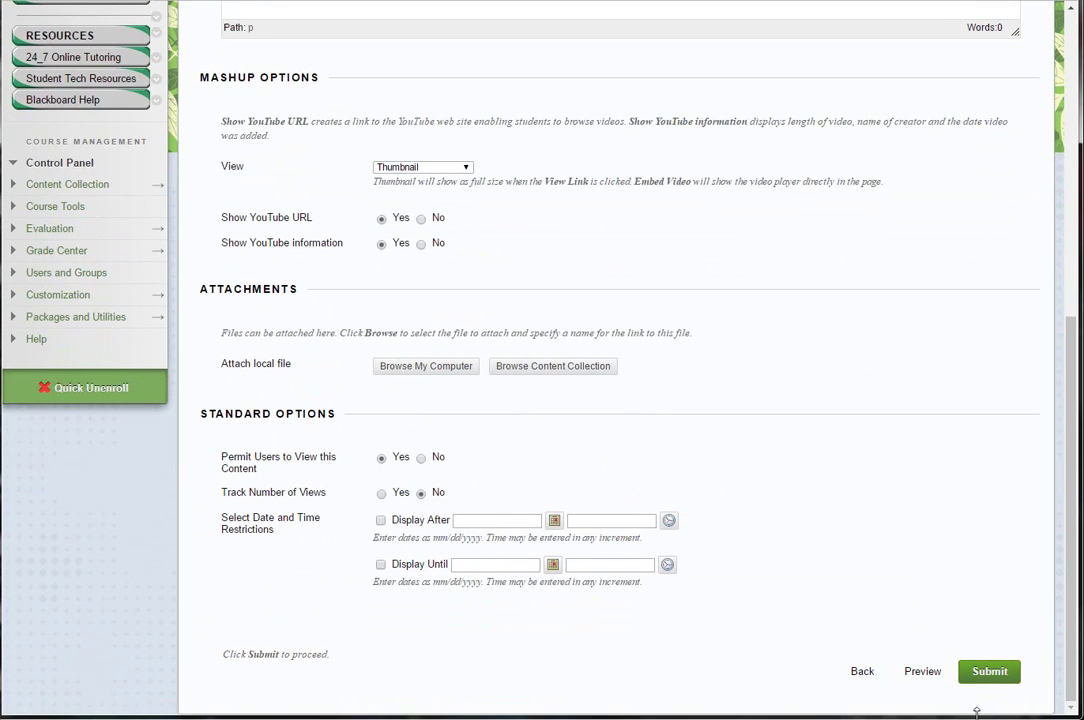
left_click(985, 680)
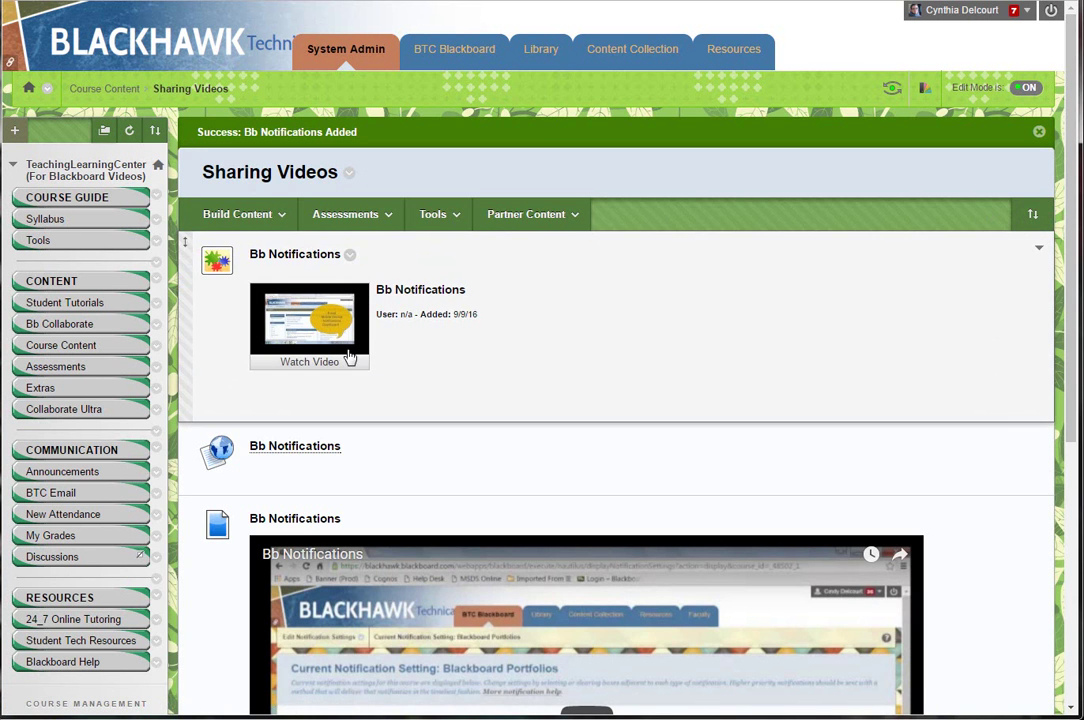
scroll(1077, 316, "down", 1)
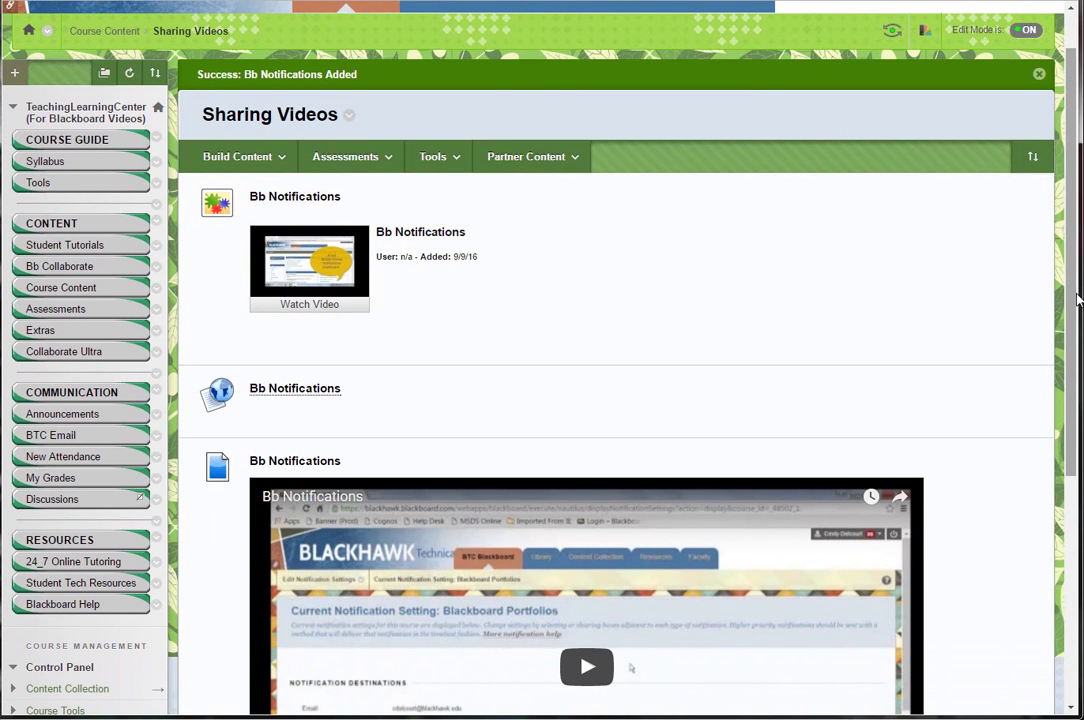
scroll(1077, 298, "down", 5)
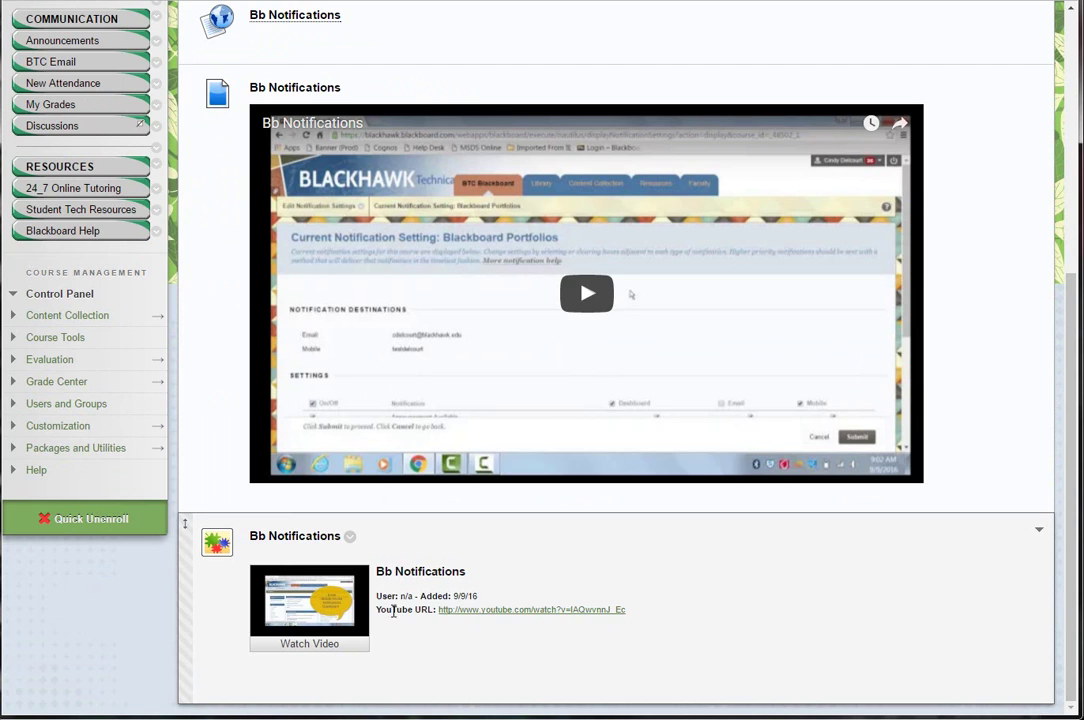
- Follow the mashup's YouTube URL, then return to the Sharing Videos video items
left_click(534, 613)
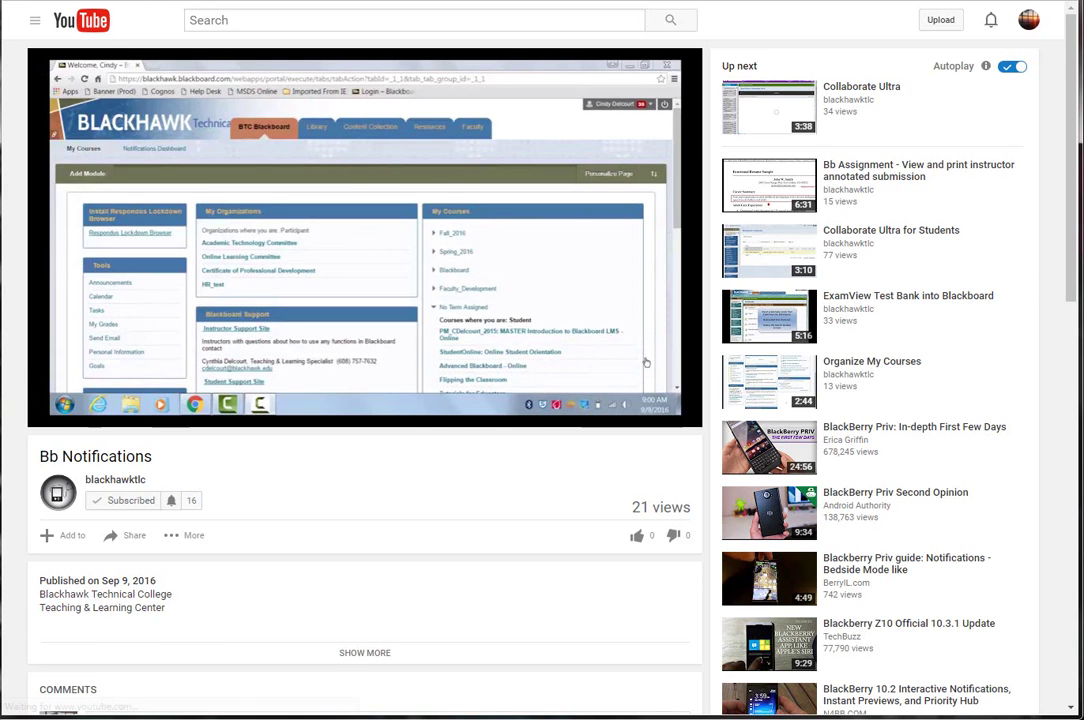
key("ctrl+w")
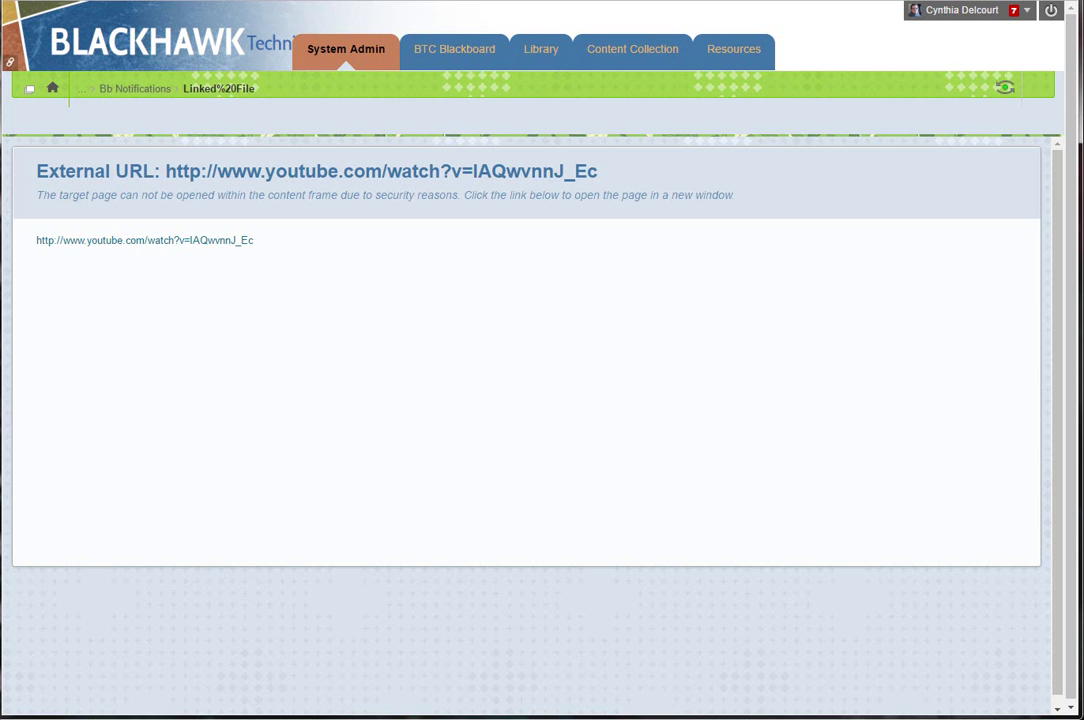
left_click(142, 90)
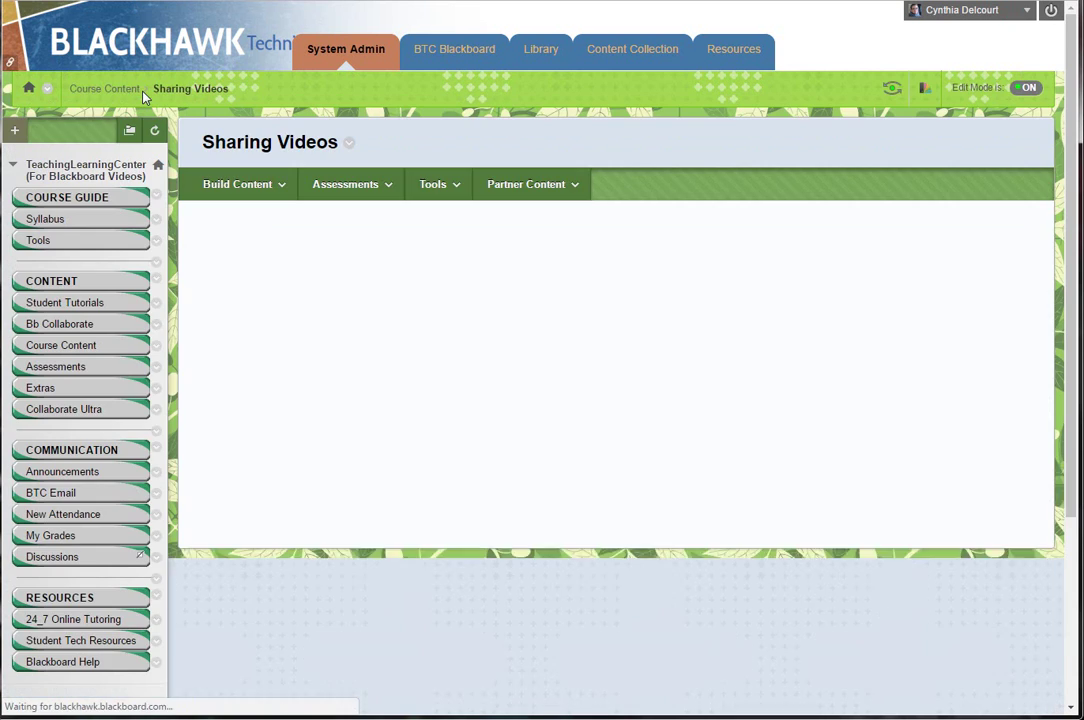
scroll(307, 310, "down", 3)
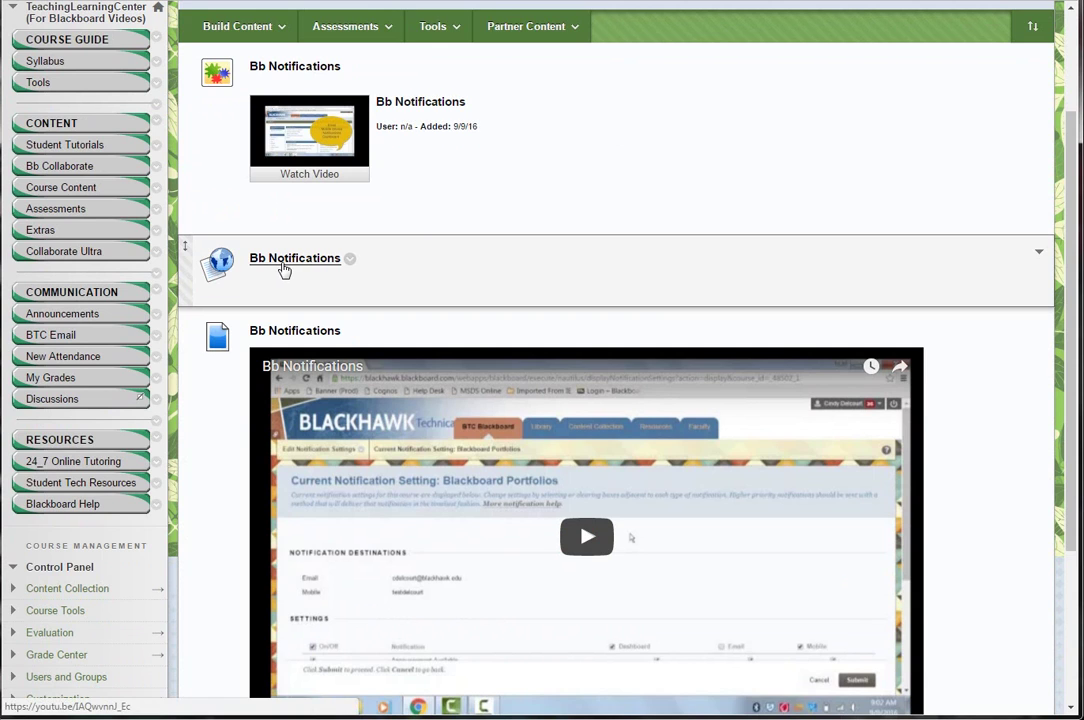
- Open the Bb Notifications web link on YouTube, pause the video and show its share link
left_click(284, 262)
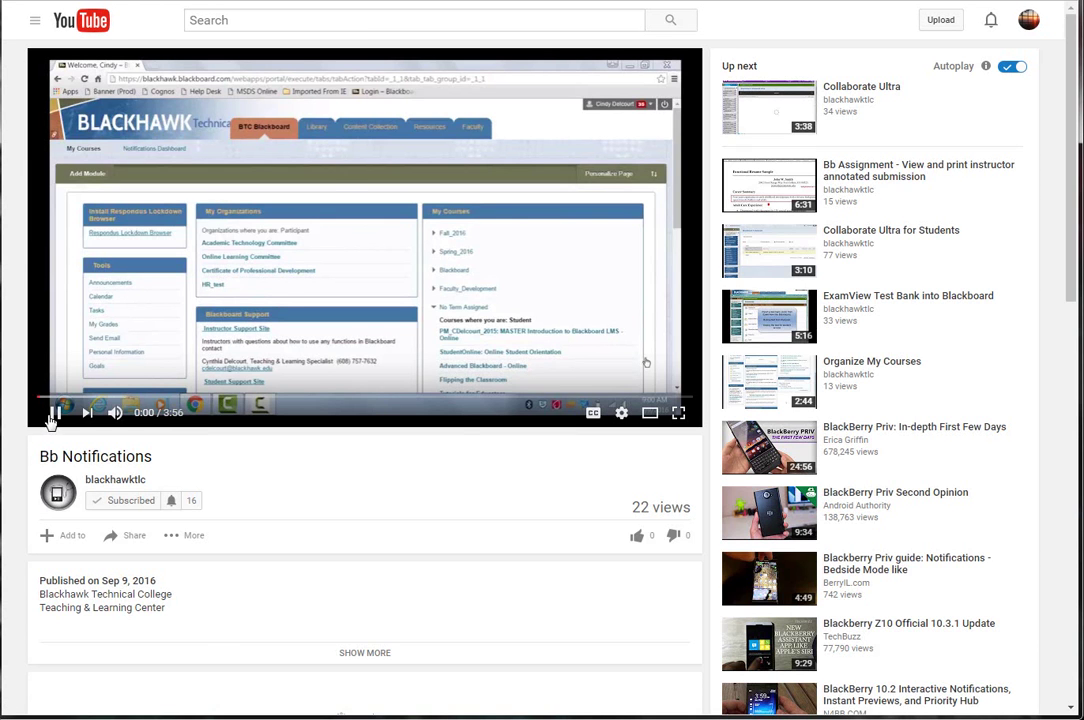
left_click(53, 412)
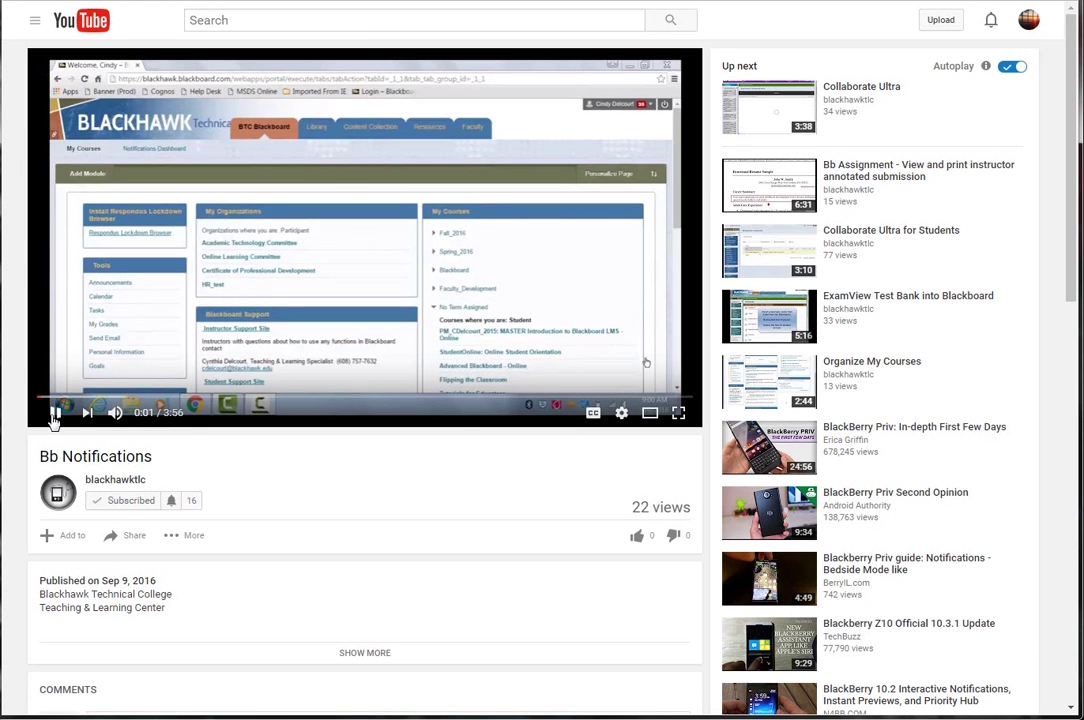
left_click(134, 536)
scroll(409, 511, "down", 2)
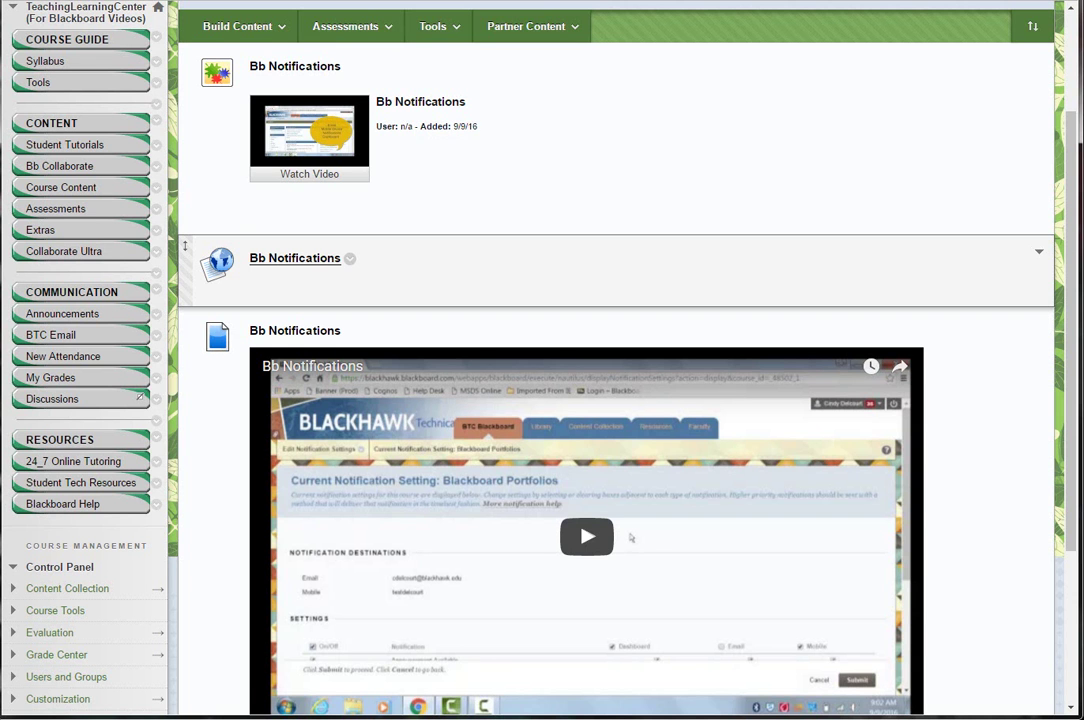
- Create a web link named 'Bb Notifications' to the pasted youtu.be share URL
left_click(215, 28)
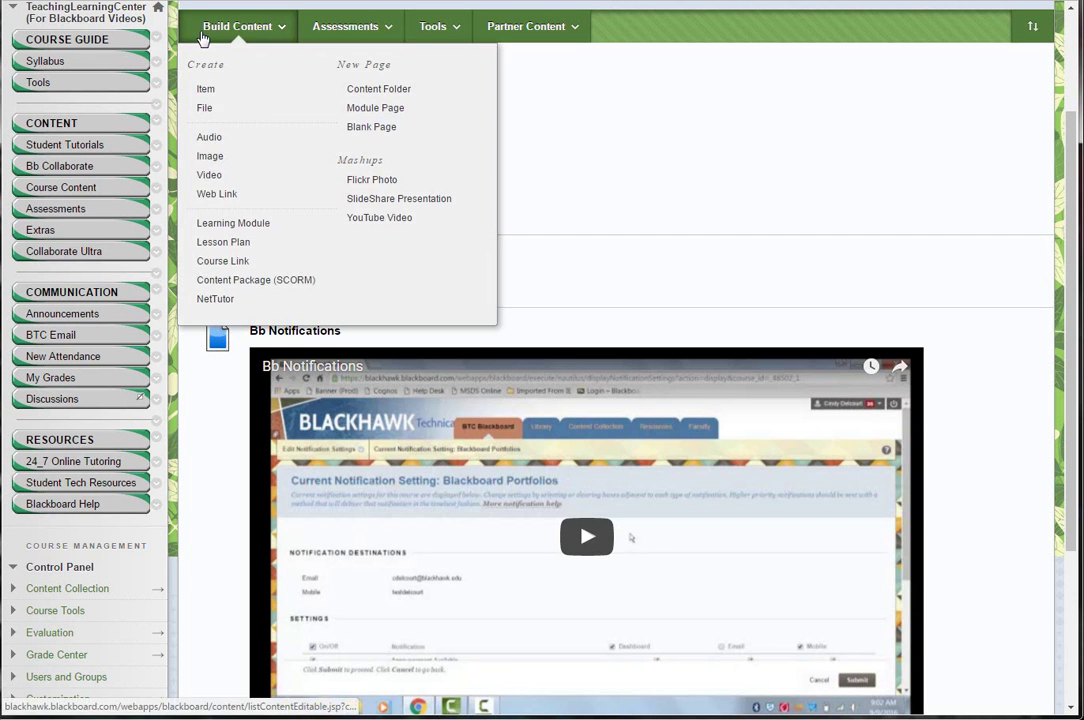
left_click(220, 195)
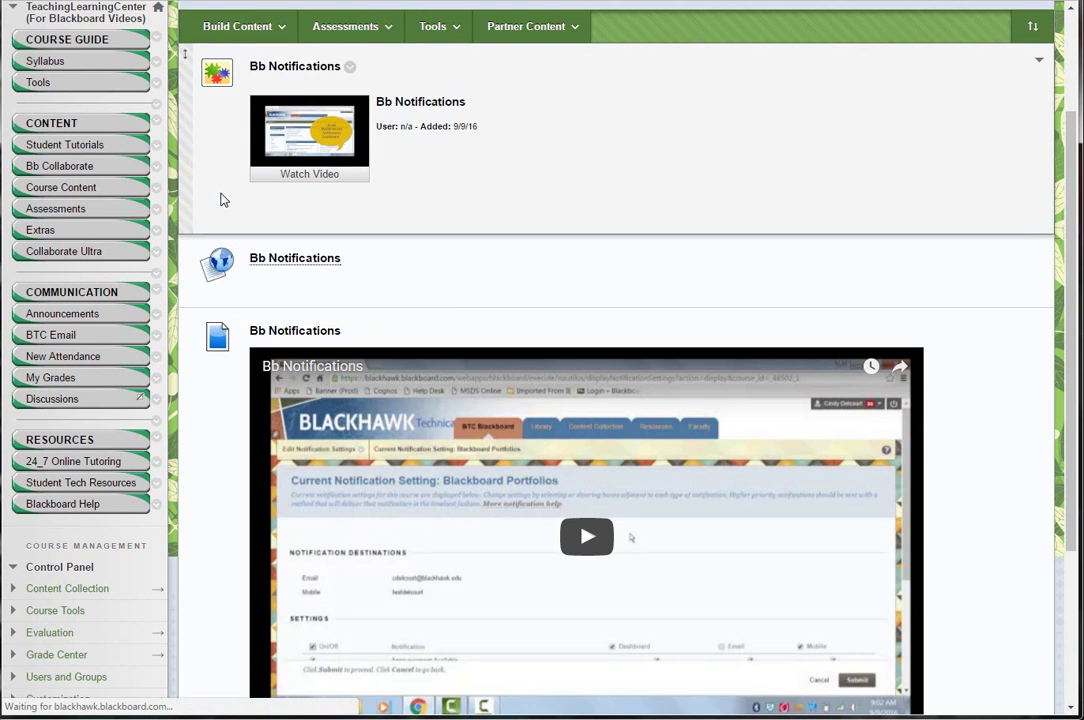
left_click(391, 318)
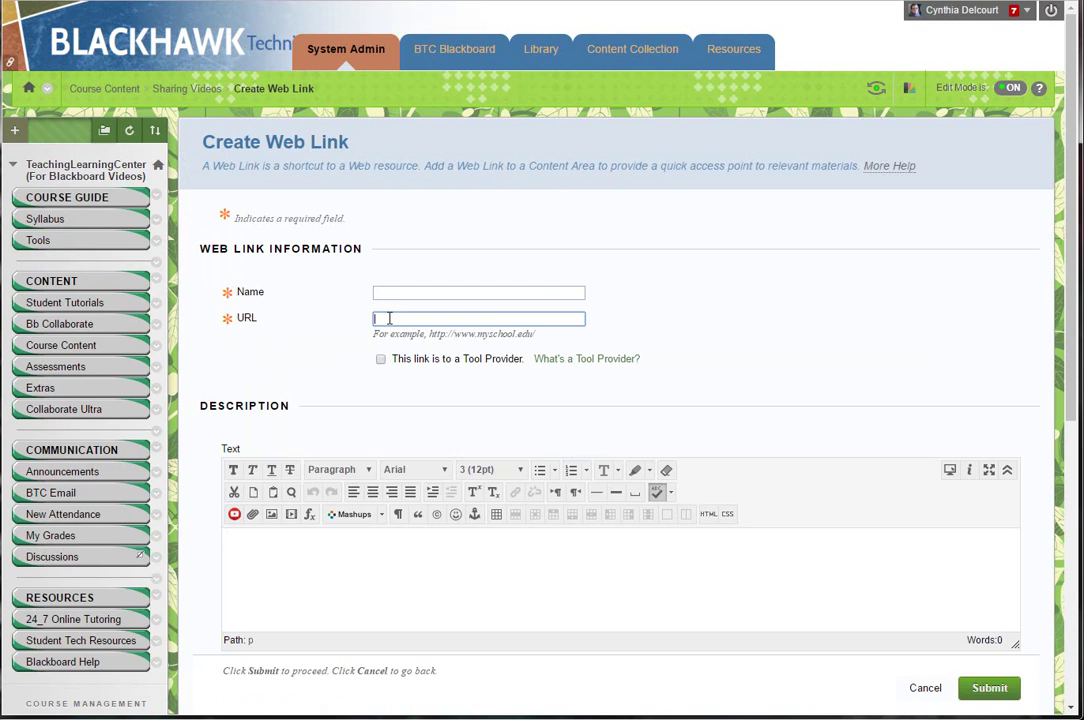
type("https://youtu.be/lAQwvnnJ_Ec")
left_click(398, 294)
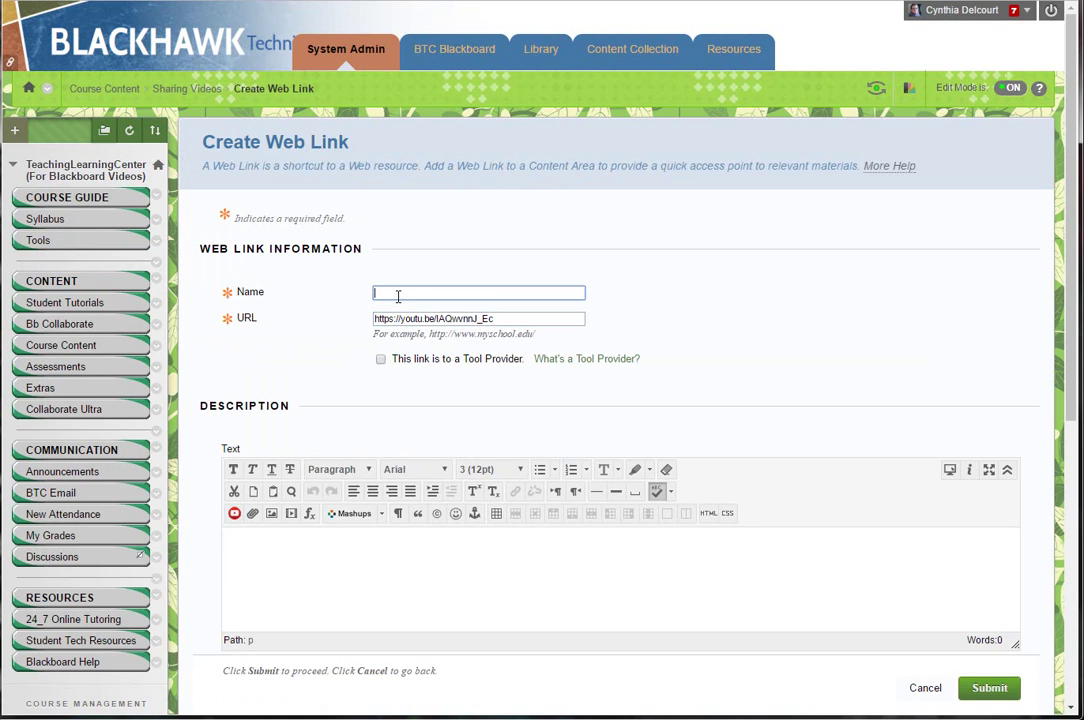
type("B")
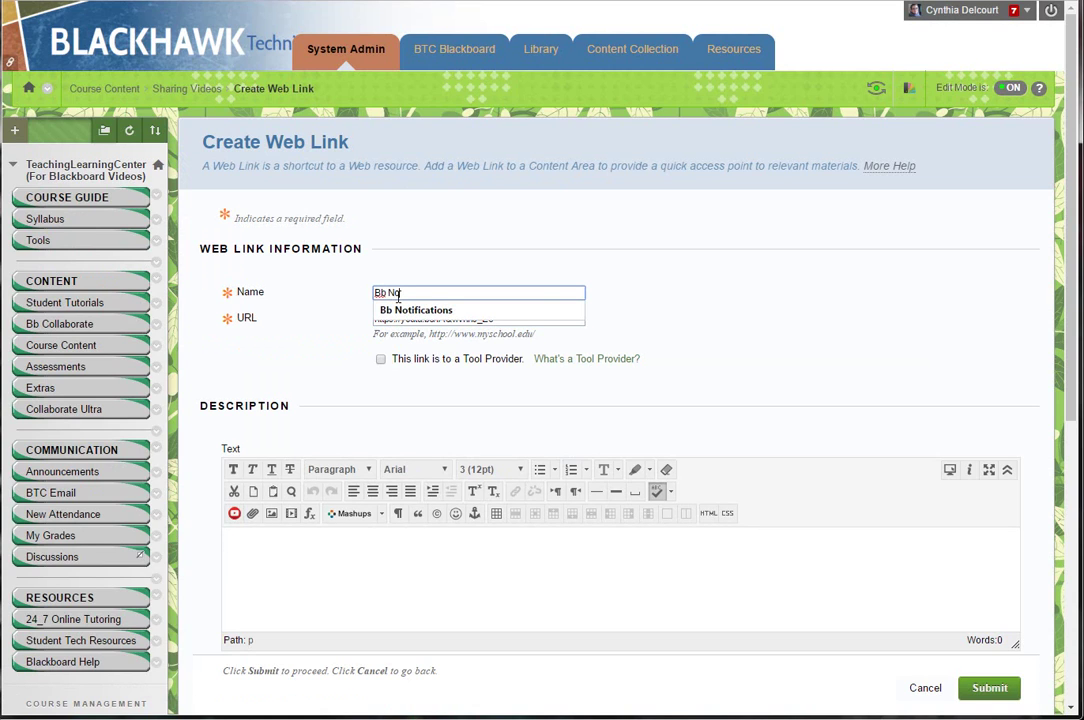
type("b No")
key("Down")
key("Tab")
scroll(685, 299, "down", 5)
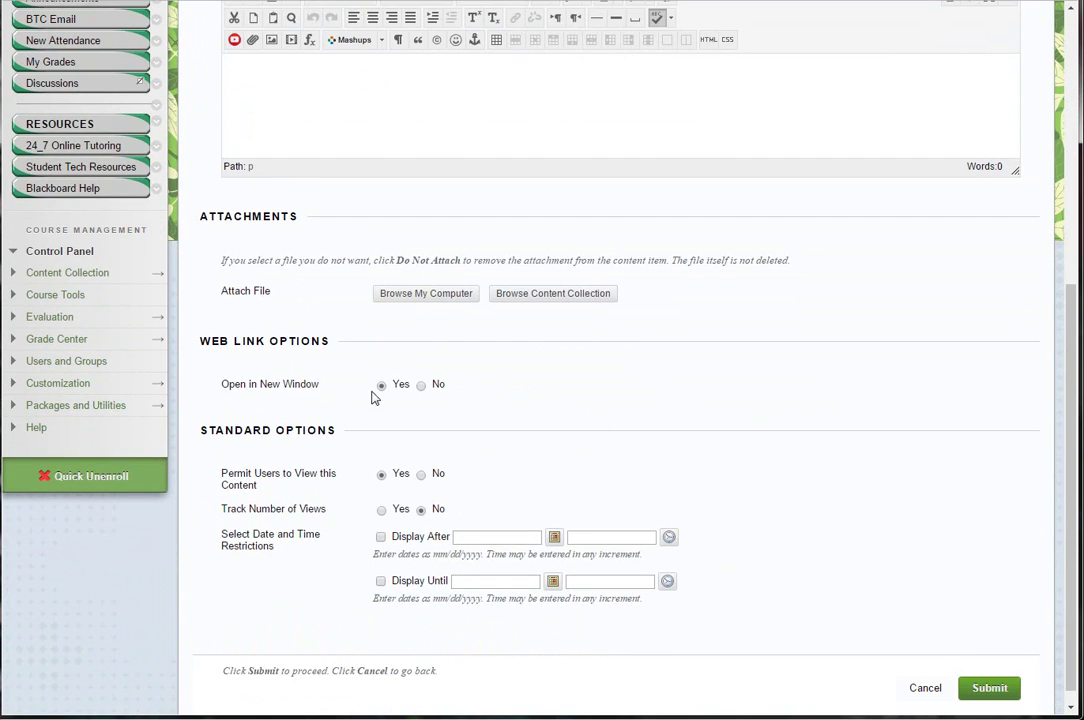
left_click(988, 688)
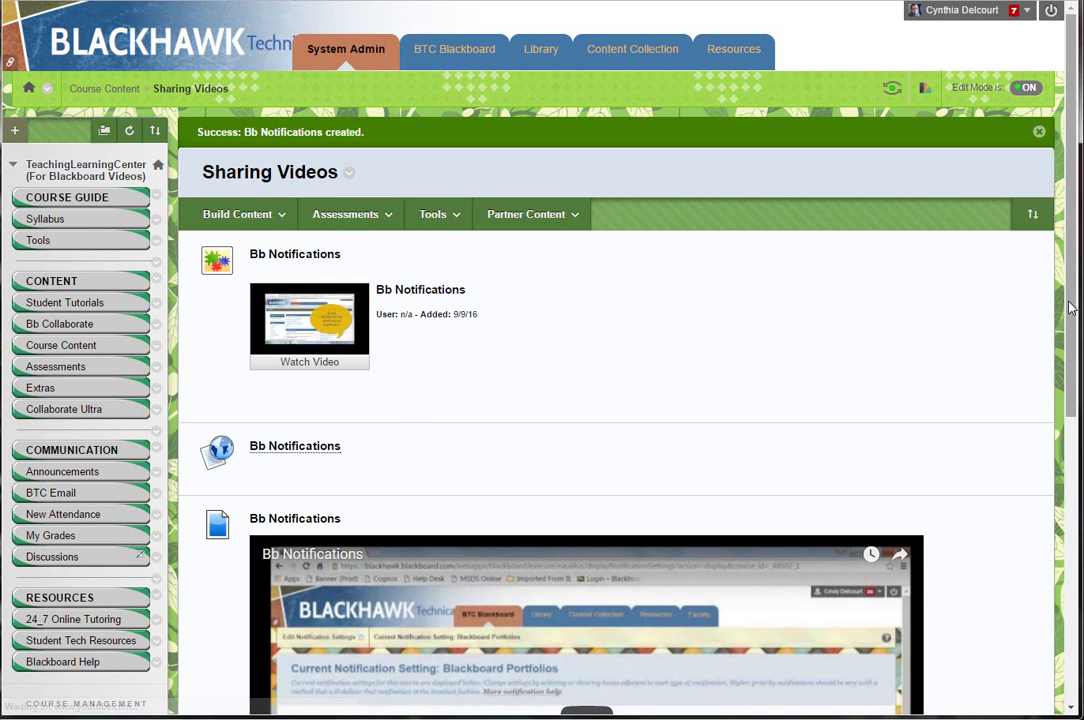
- Drag the new Bb Notifications web link above the embedded video item
scroll(631, 697, "down", 1)
scroll(616, 400, "down", 4)
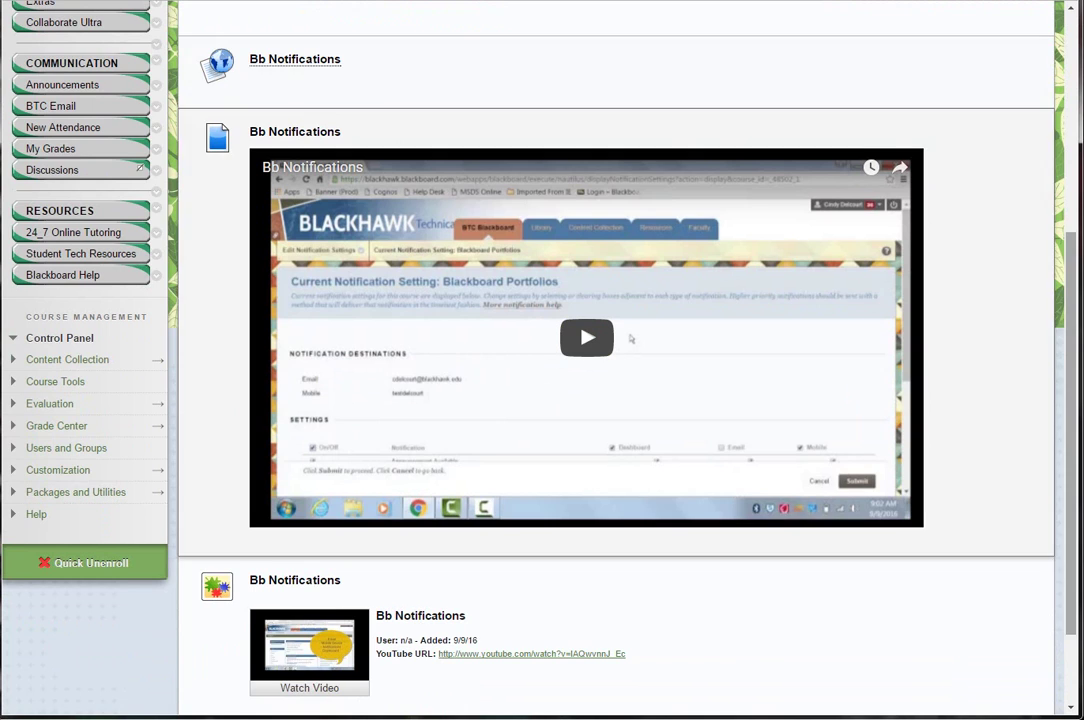
scroll(1070, 347, "down", 1)
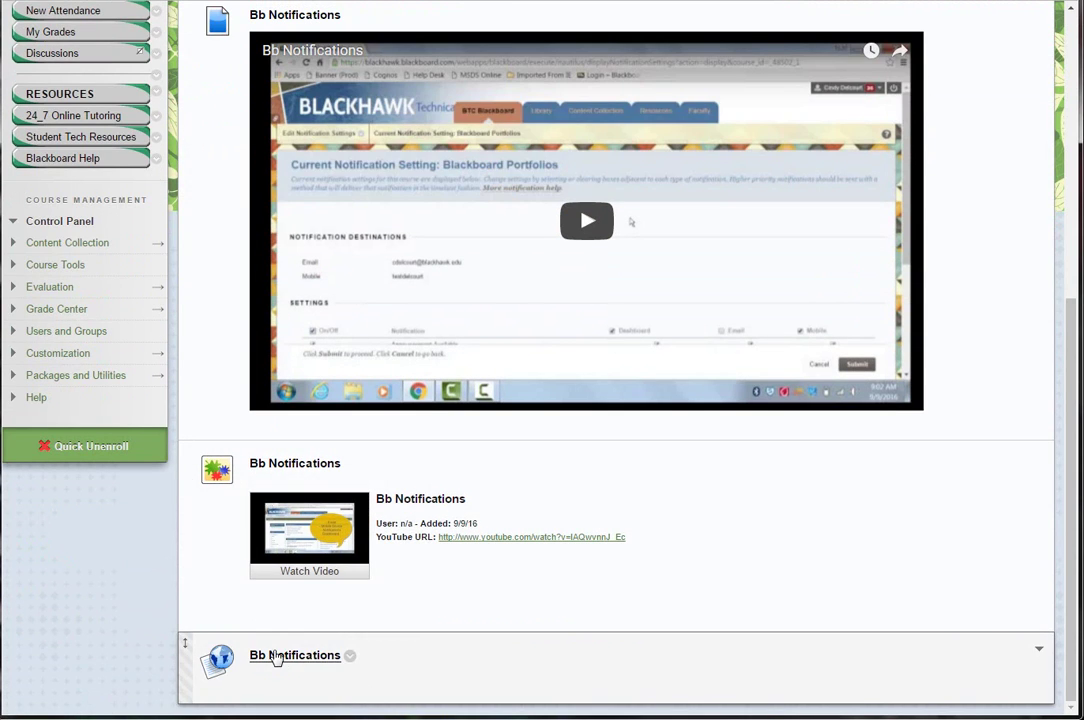
left_click_drag(871, 660, 620, 298)
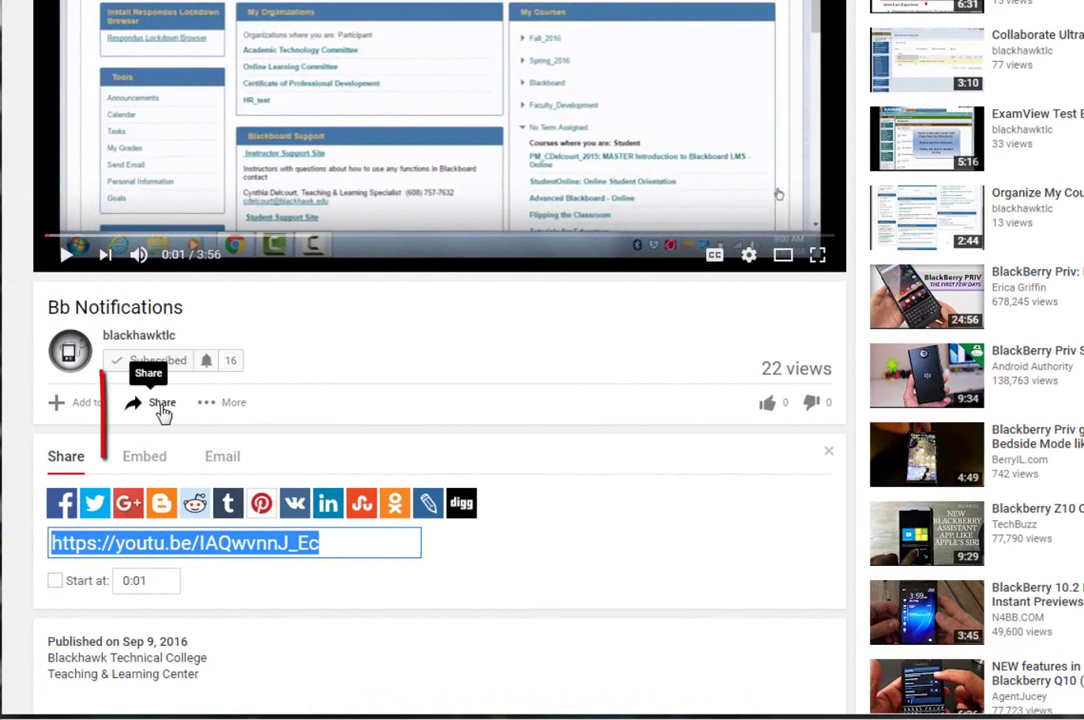
- Show the Embed options, keep the 560 × 315 video size and select the iframe code
left_click(143, 465)
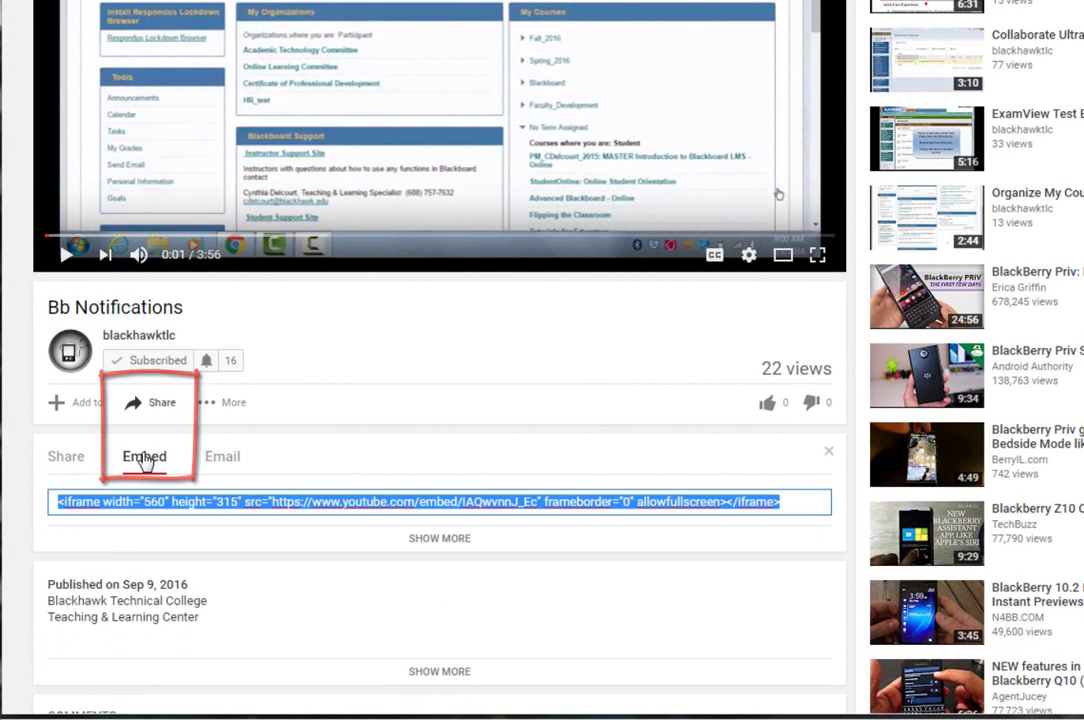
scroll(491, 420, "down", 2)
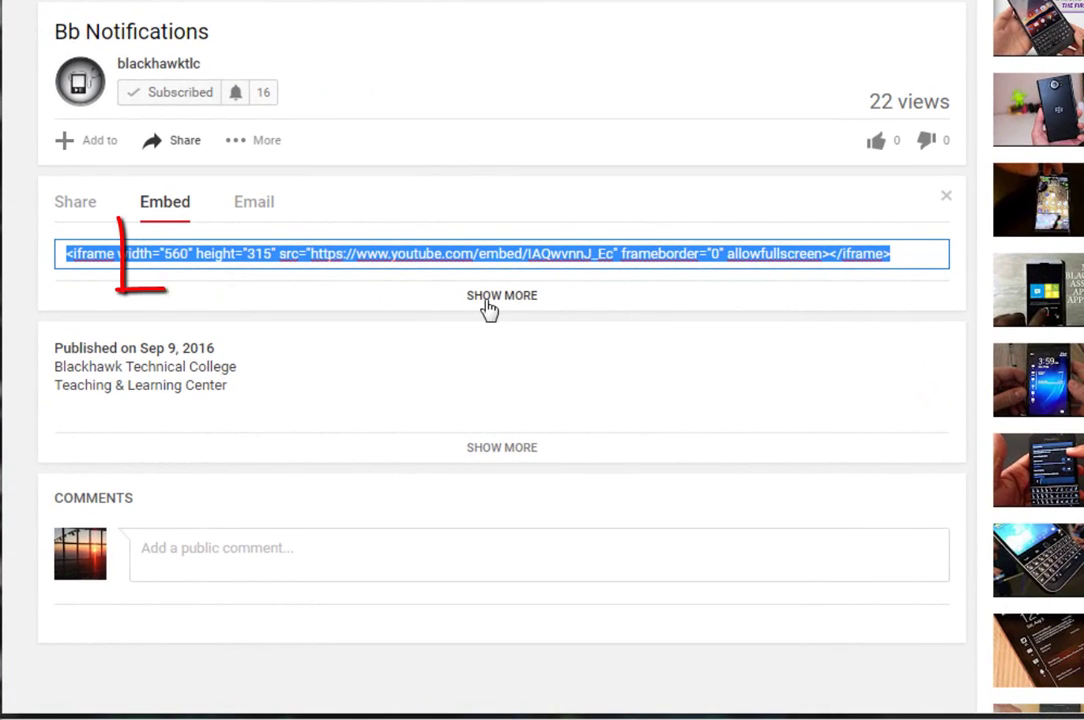
left_click(432, 355)
left_click(493, 301)
scroll(496, 310, "down", 2)
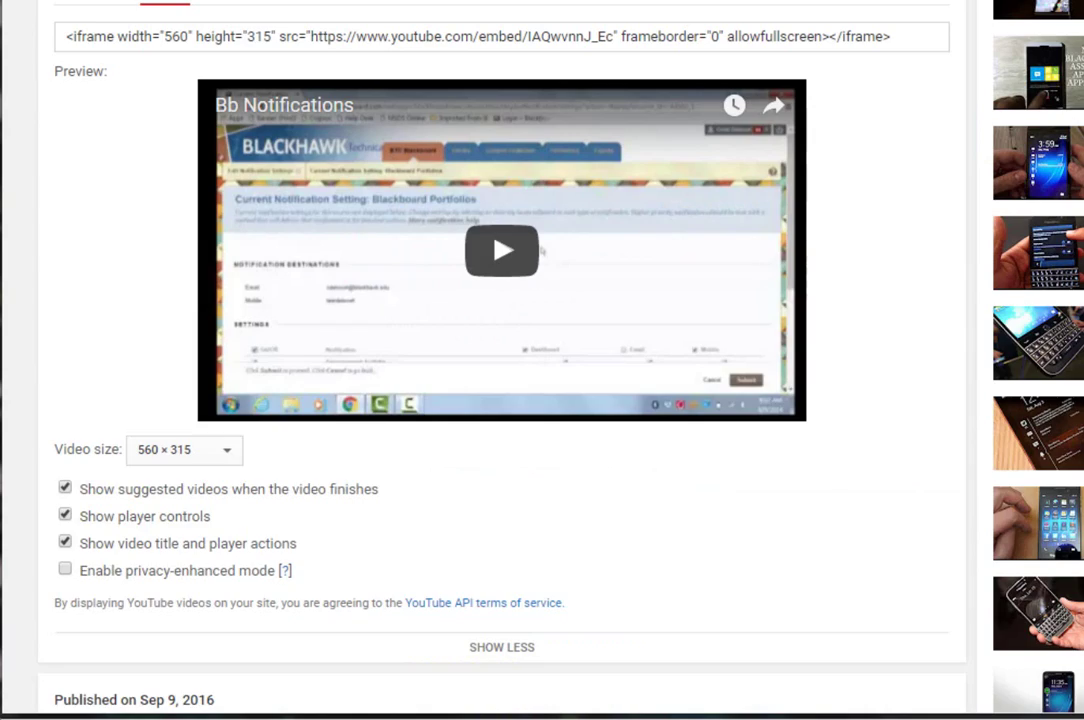
left_click(200, 454)
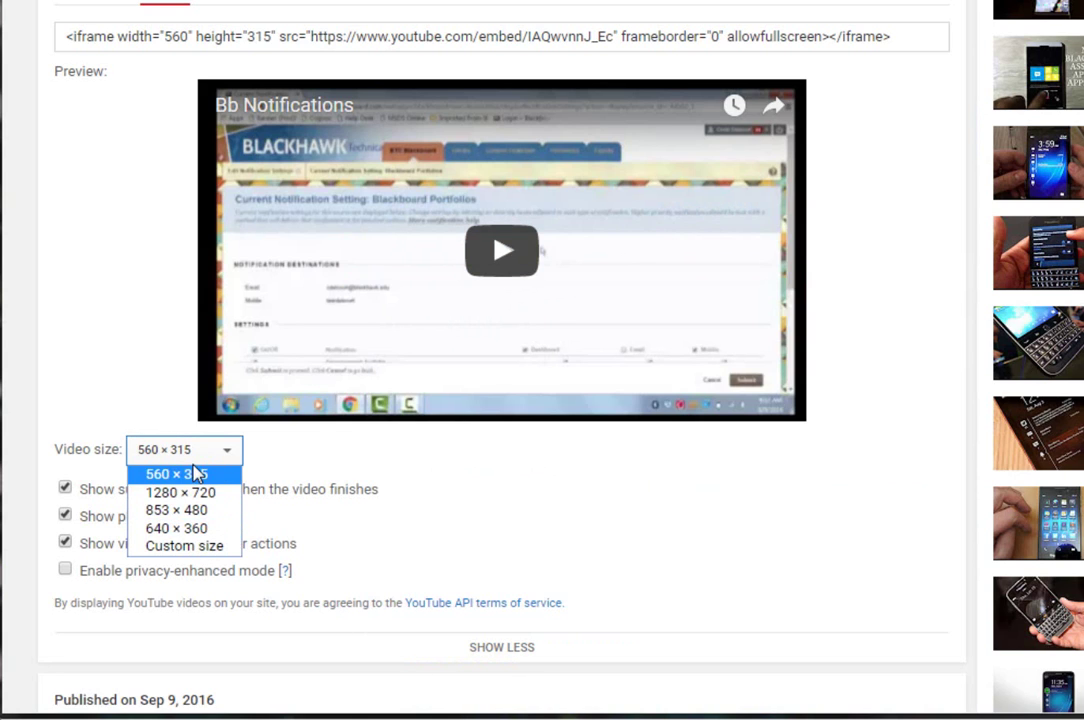
left_click(553, 503)
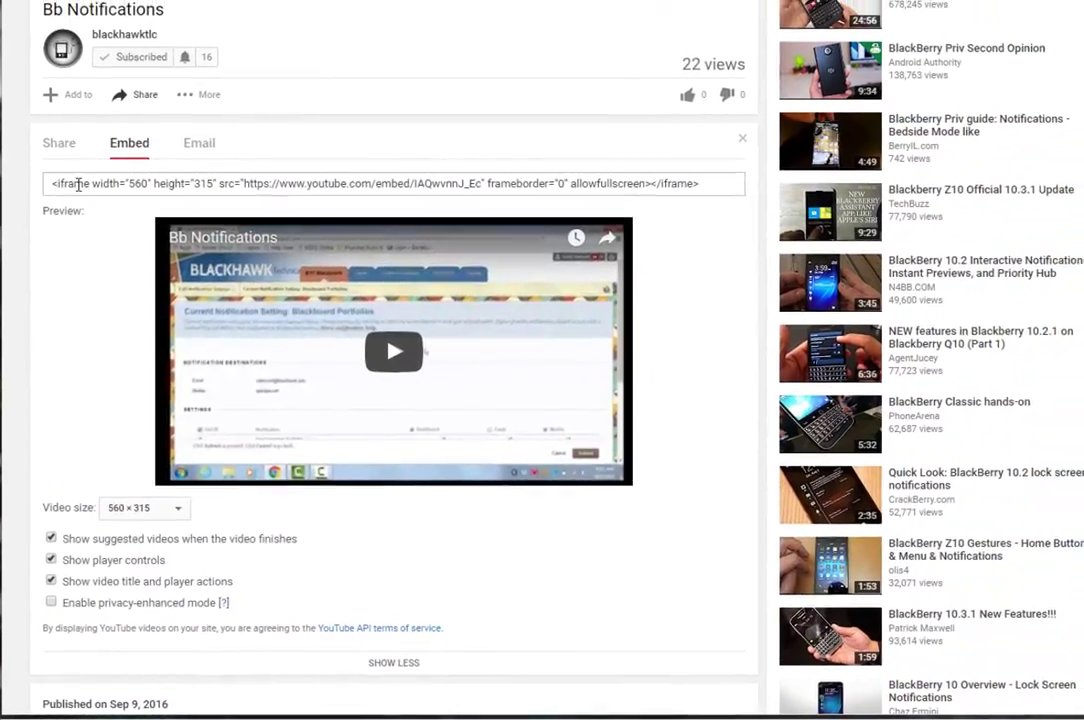
left_click(62, 131)
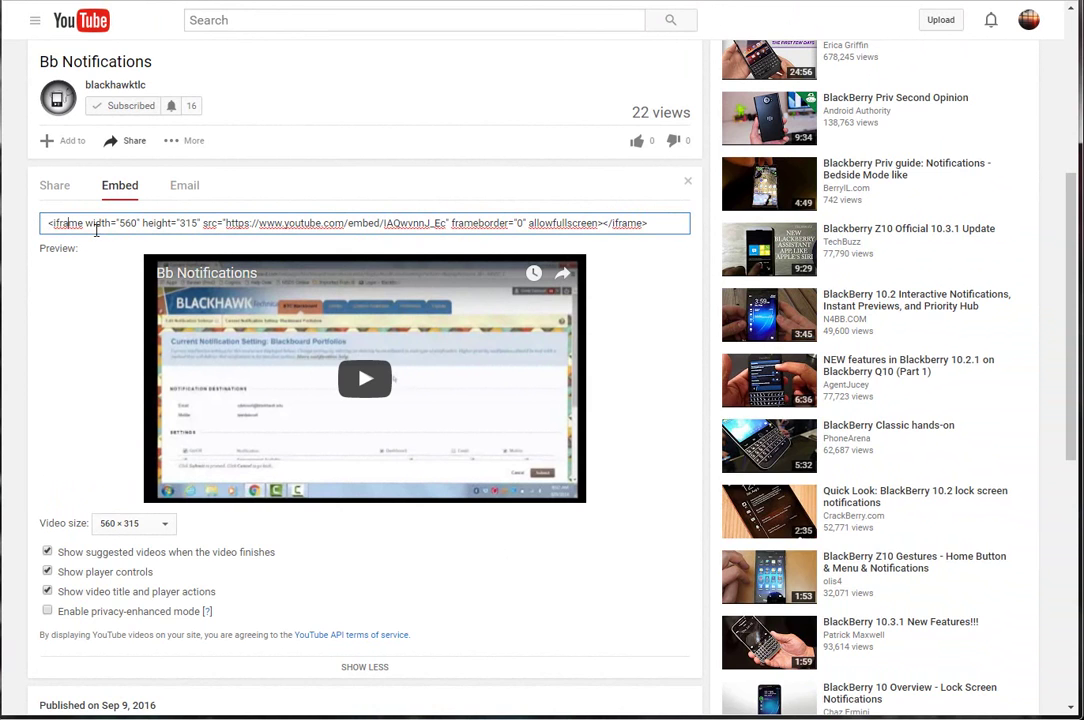
left_click(97, 223)
key("ctrl+c")
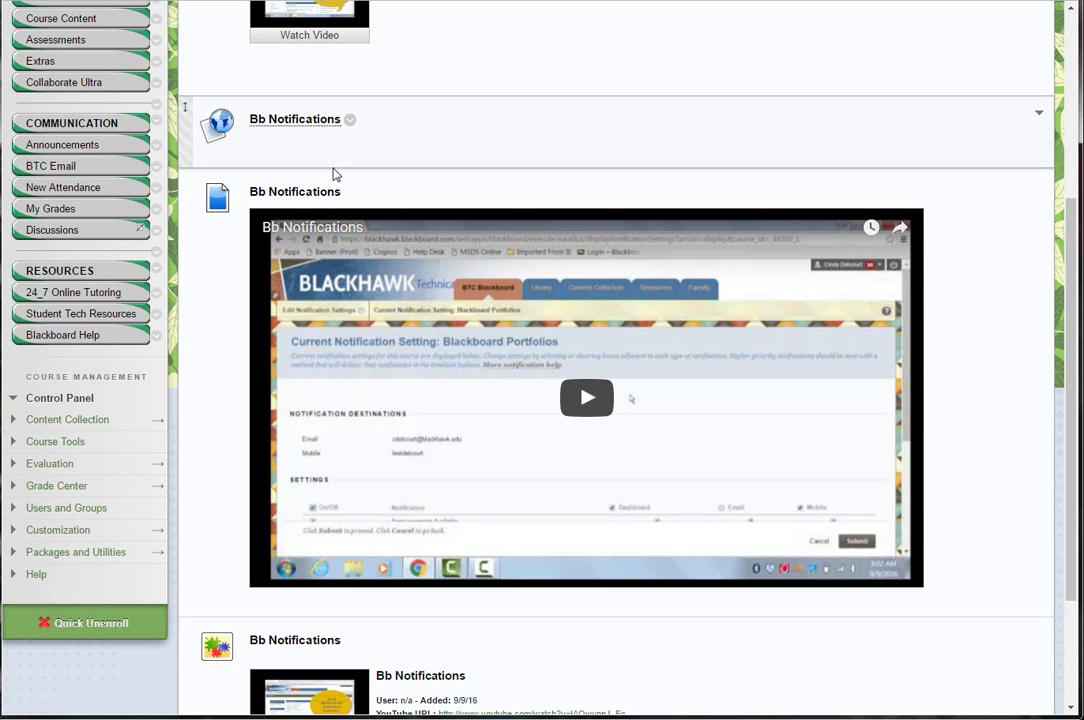
- Start a new Build Content Item and expand the editor to all three toolbar rows
scroll(342, 172, "up", 3)
scroll(342, 172, "up", 2)
left_click(237, 205)
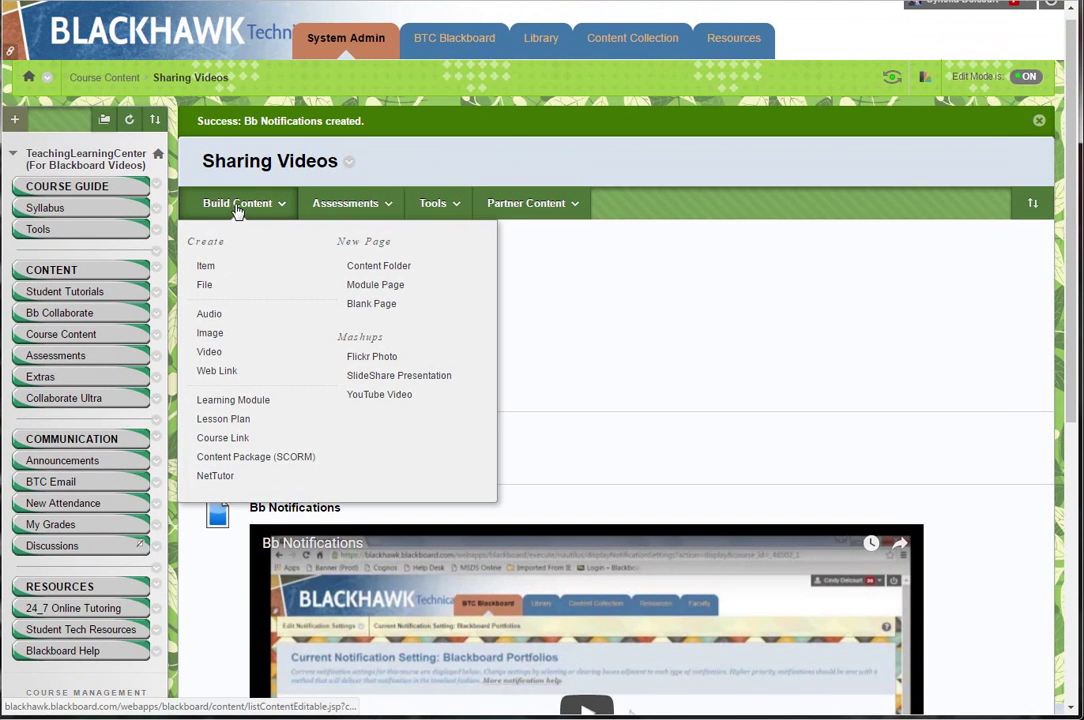
left_click(207, 268)
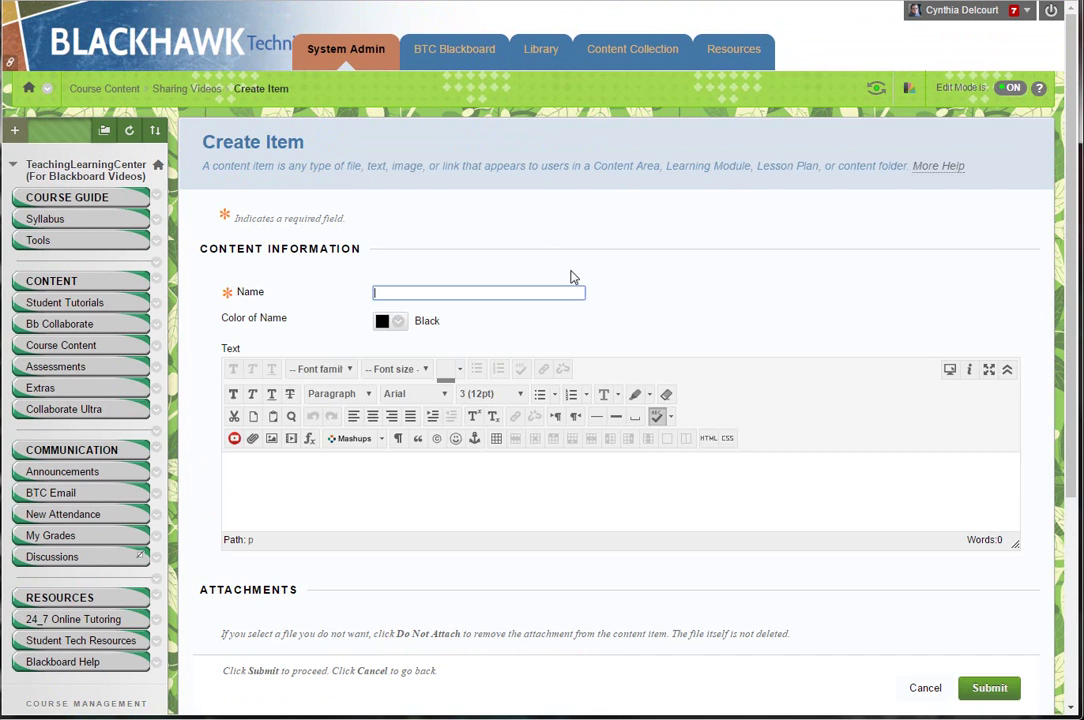
left_click(1008, 370)
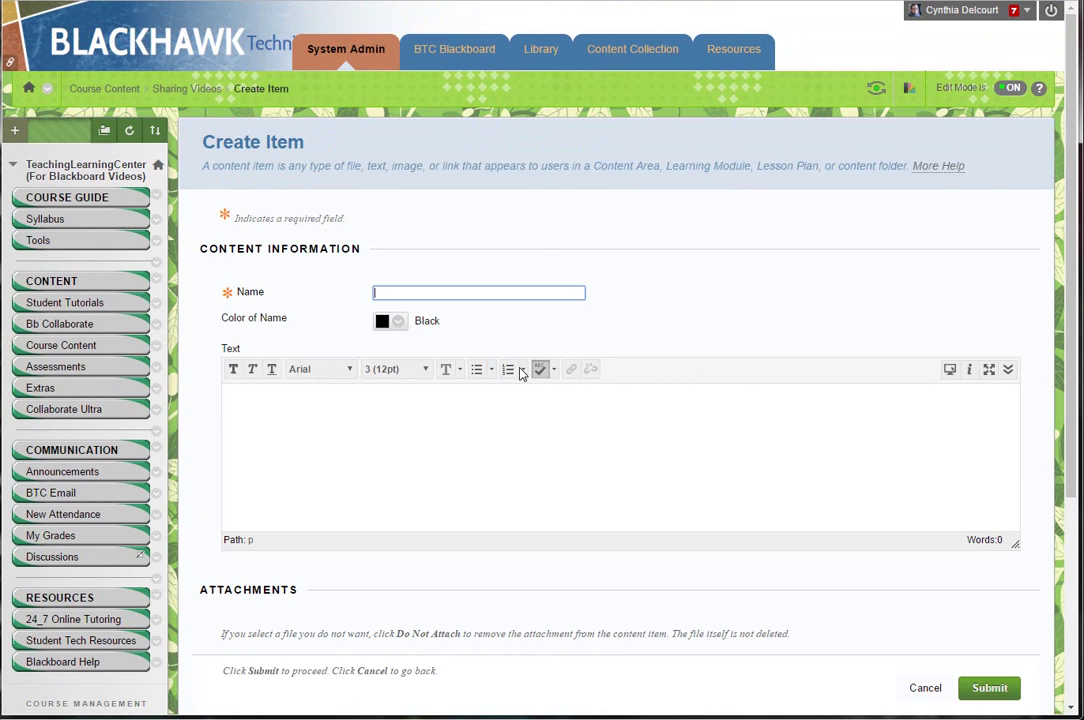
left_click(1008, 370)
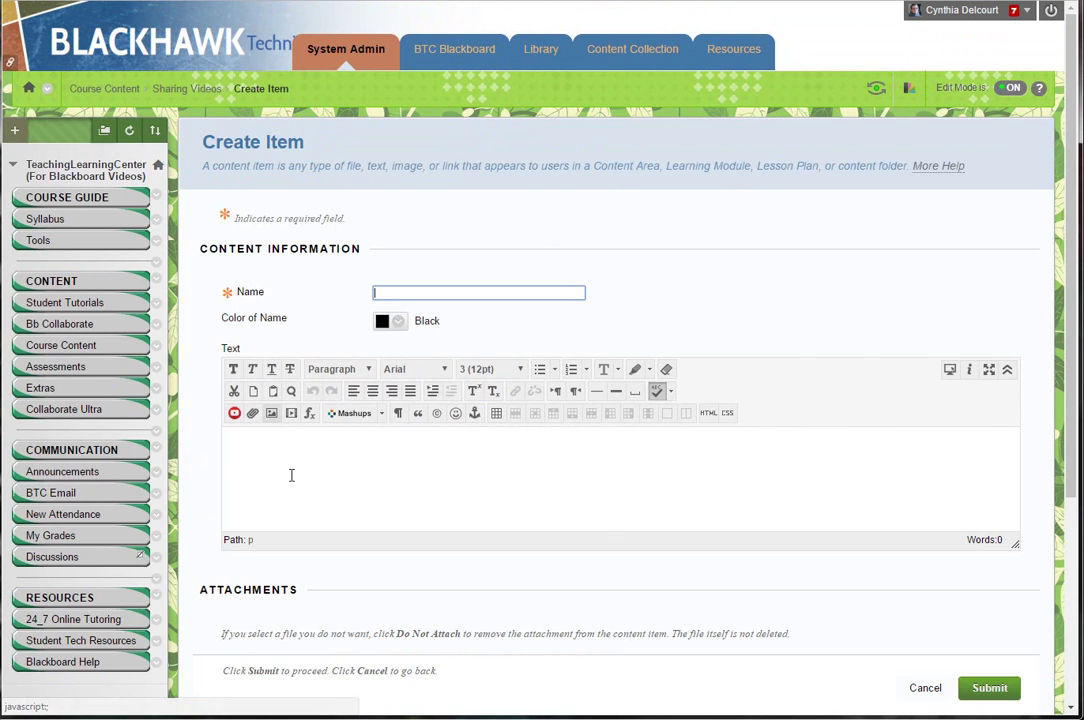
- Paste the YouTube iframe embed code into the item text through the HTML code view
left_click(709, 415)
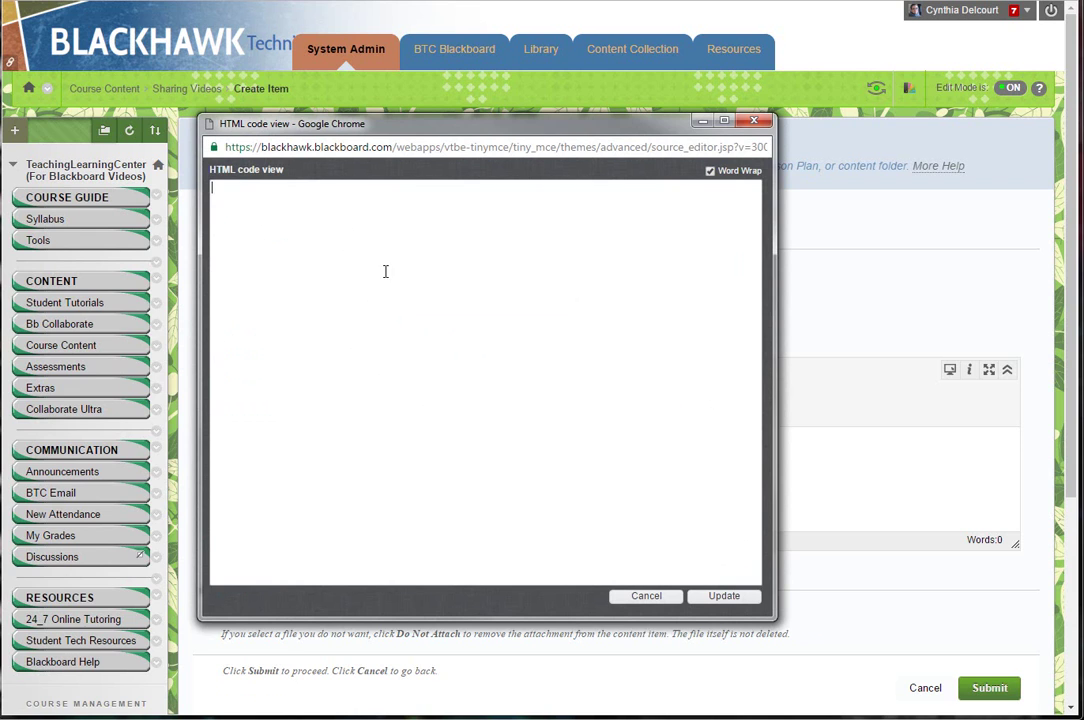
key("ctrl+v")
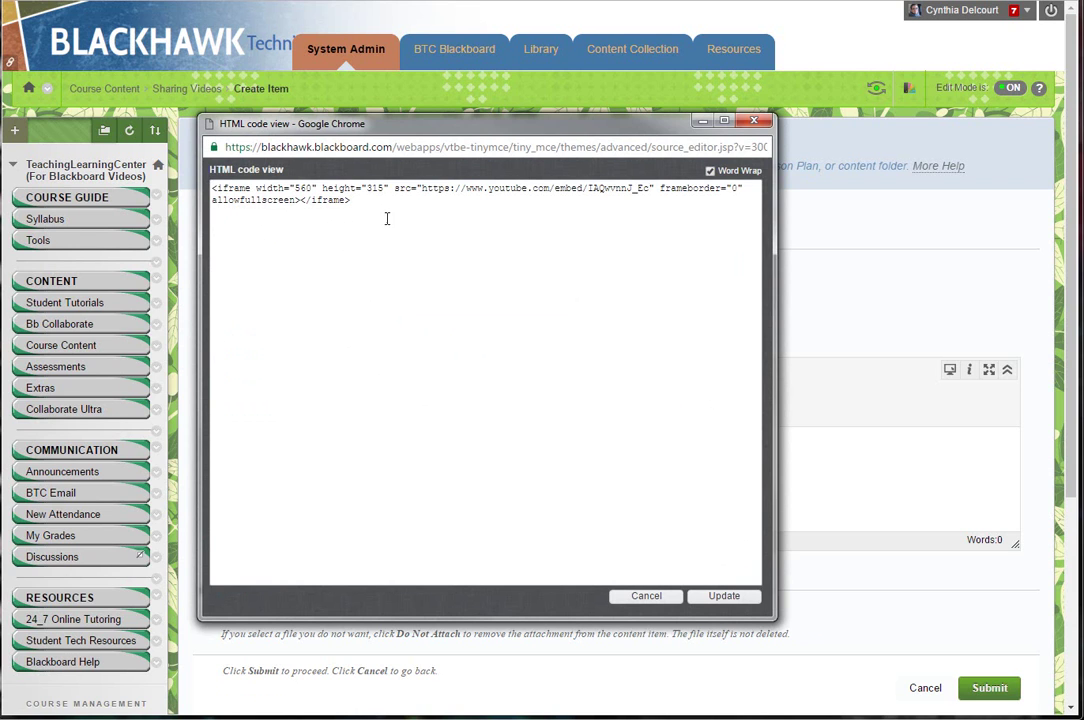
left_click(722, 597)
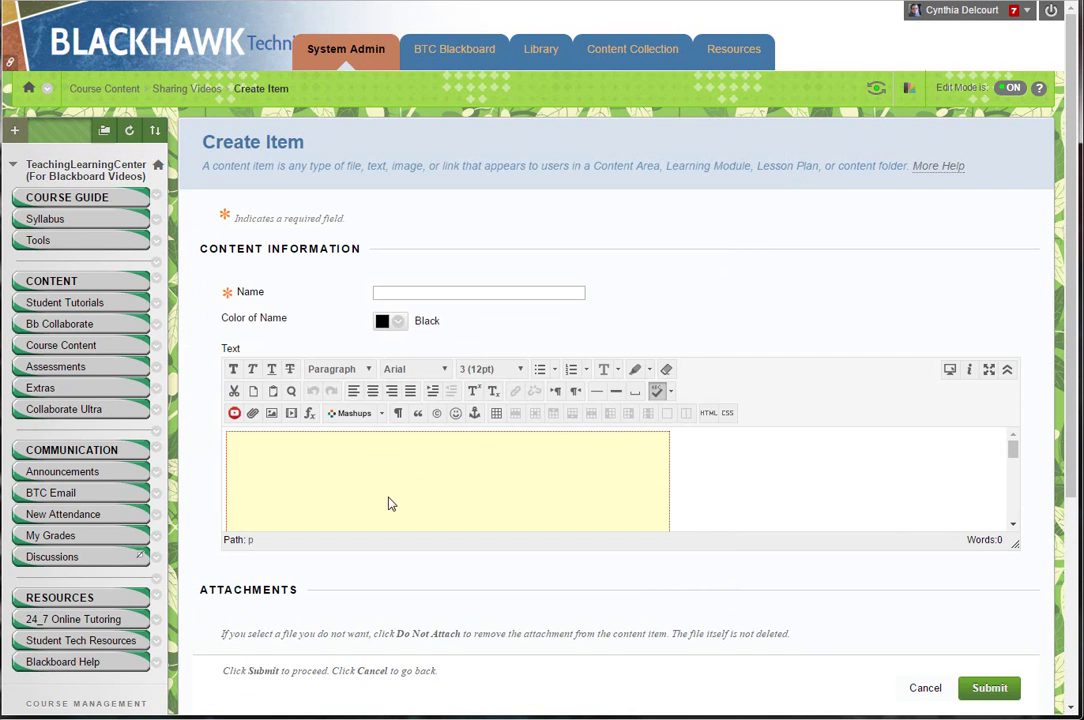
- Name the item 'Bb Notifications' and submit it to Sharing Videos
left_click(437, 296)
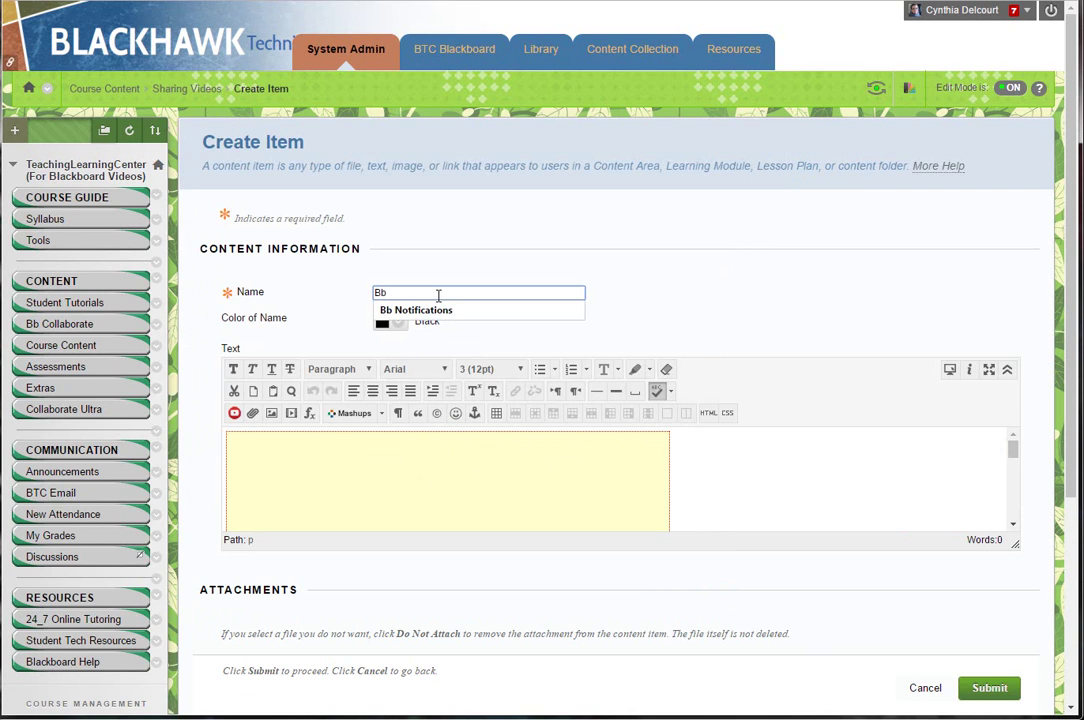
key("Down")
key("Return")
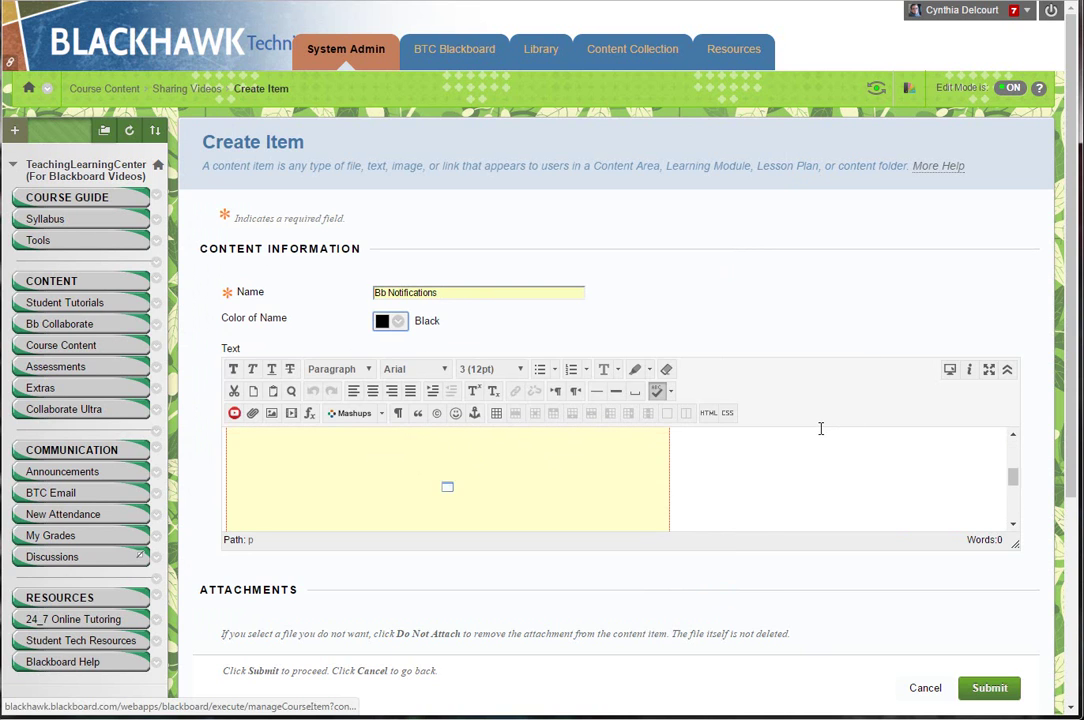
scroll(778, 612, "down", 3)
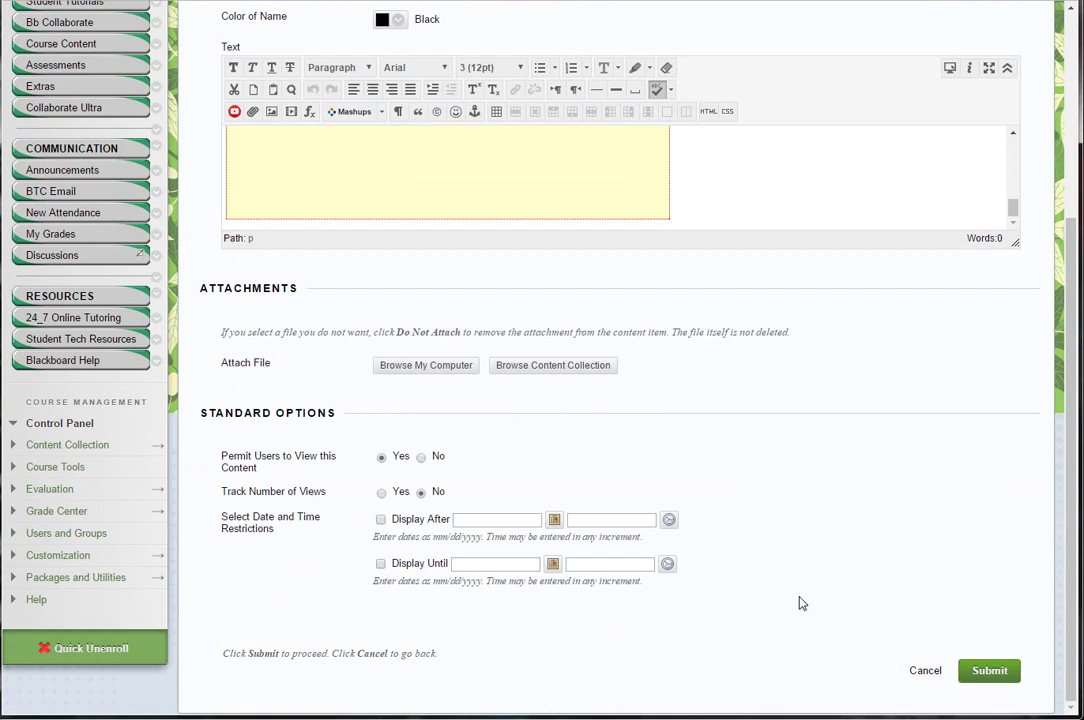
left_click(997, 669)
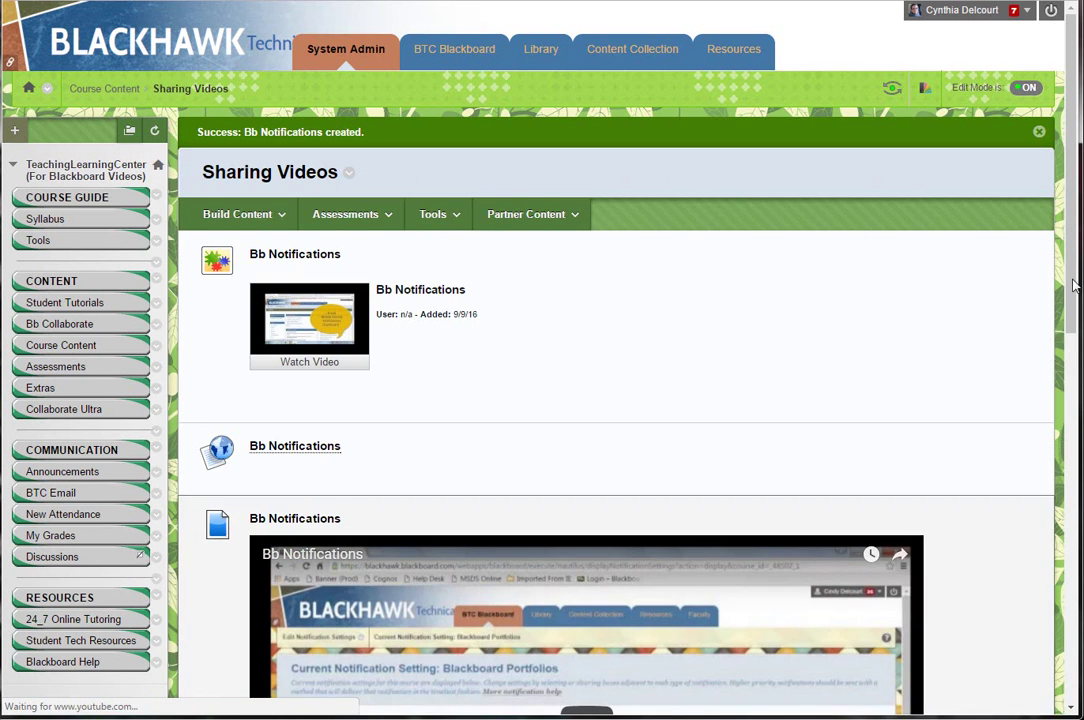
- Play the Bb Notifications item's embedded YouTube video, then exit full-screen playback
scroll(1072, 503, "down", 1)
scroll(1072, 503, "down", 10)
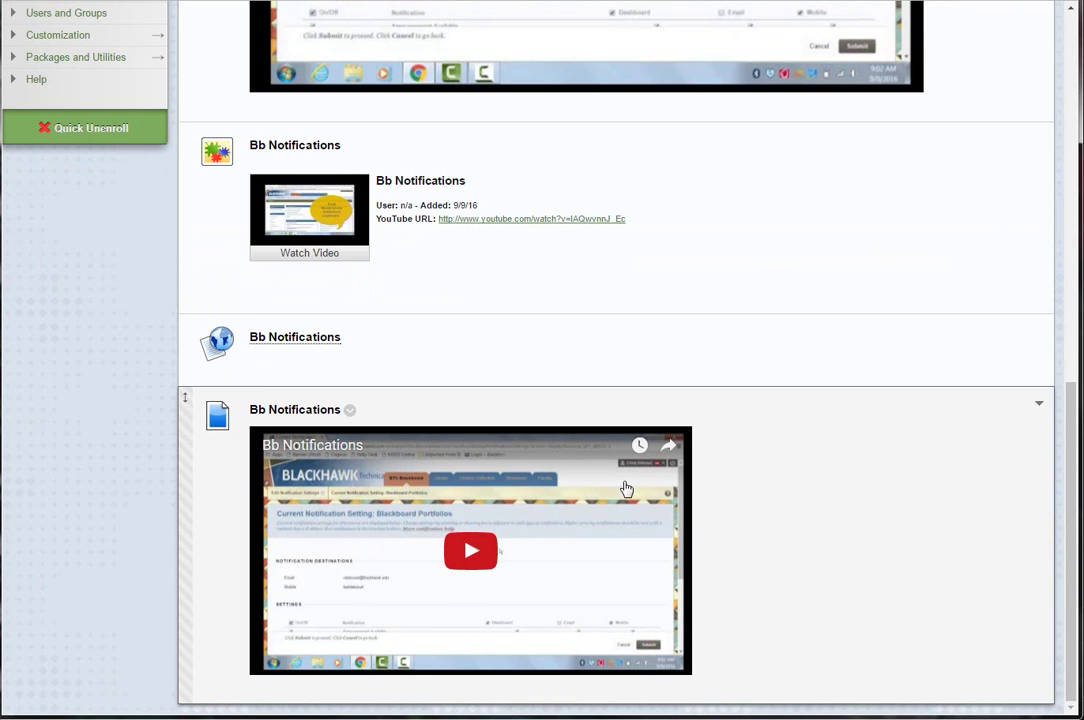
scroll(631, 276, "up", 4)
scroll(420, 220, "up", 1)
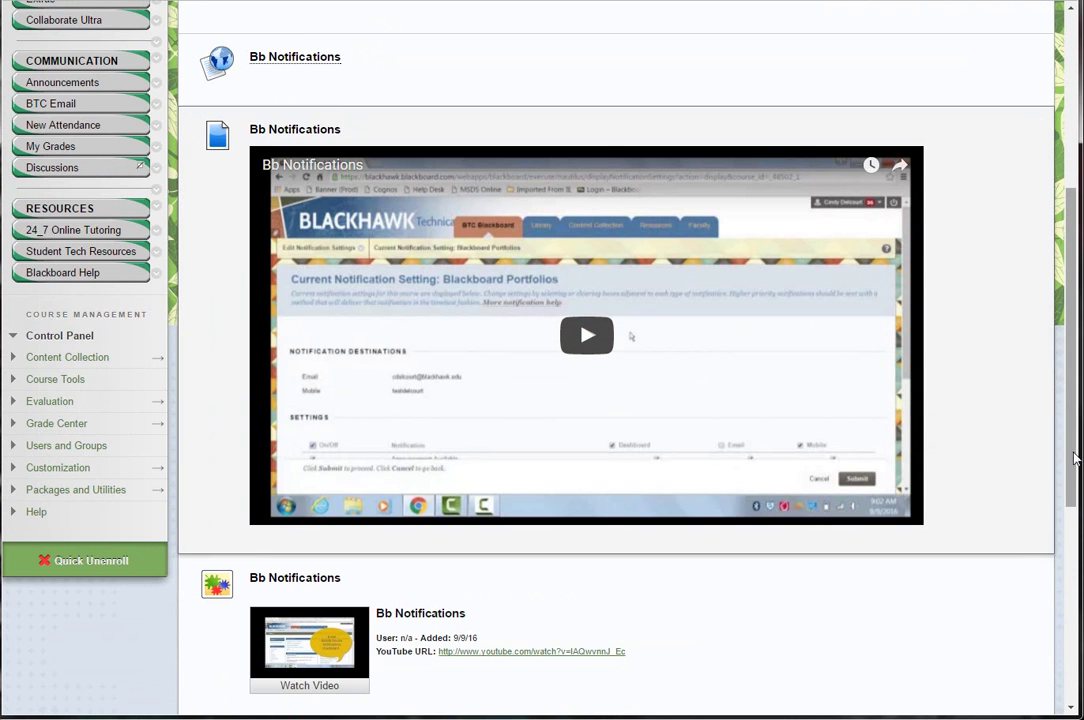
scroll(1077, 450, "down", 5)
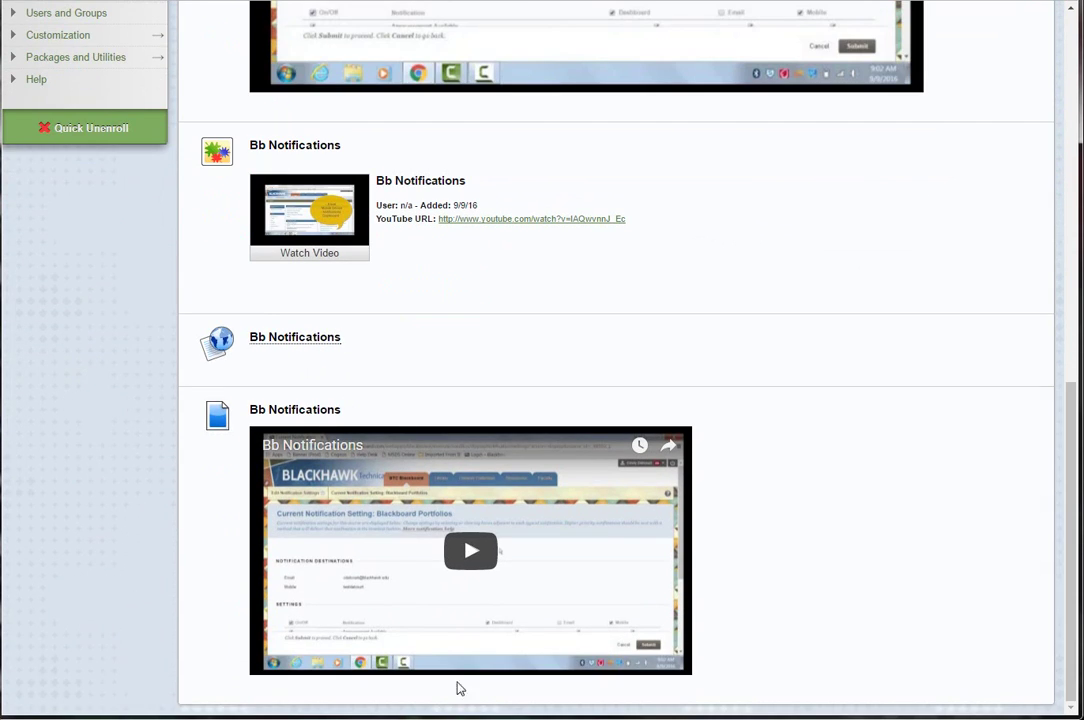
left_click(470, 553)
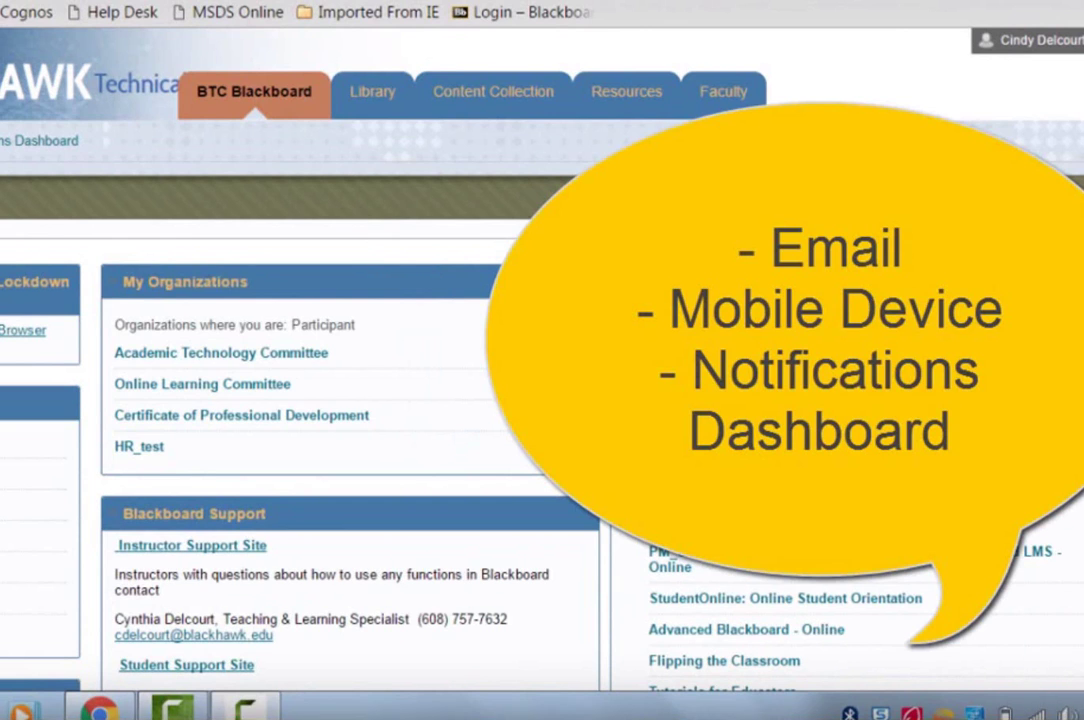
key("Escape")
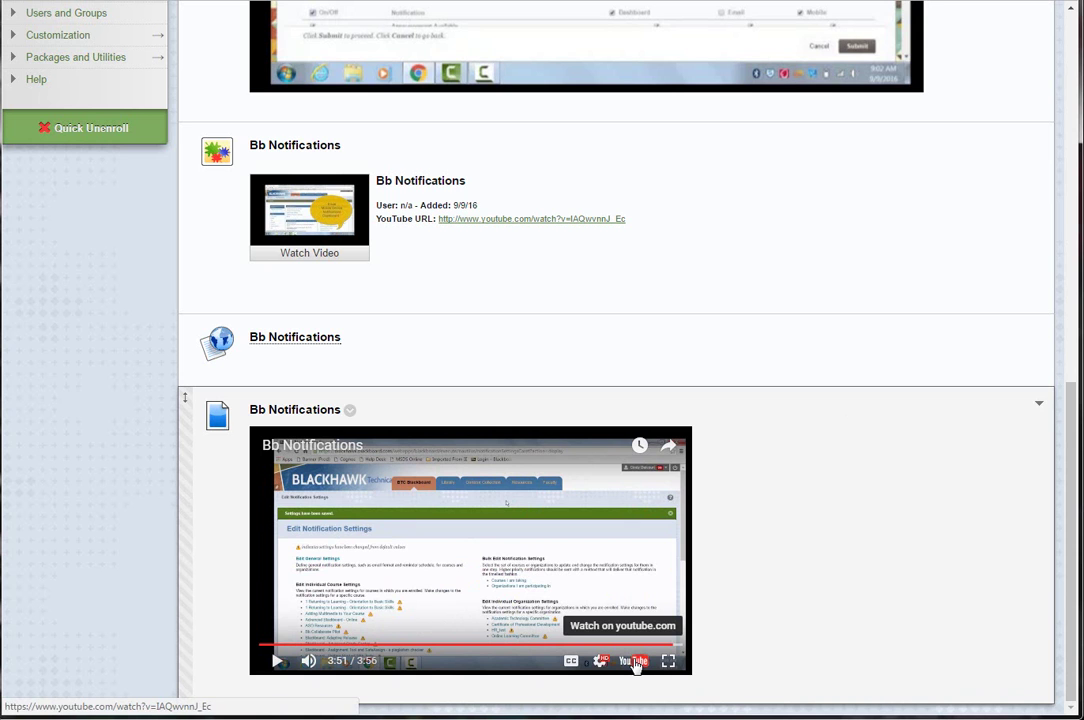
scroll(859, 530, "up", 5)
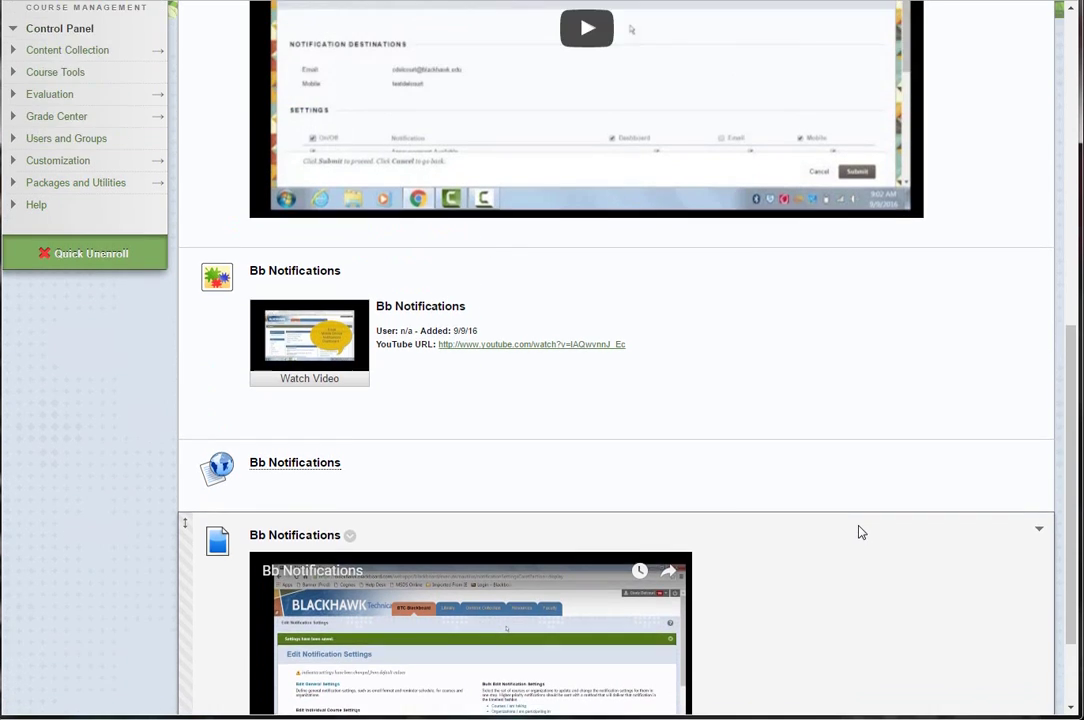
scroll(859, 533, "up", 4)
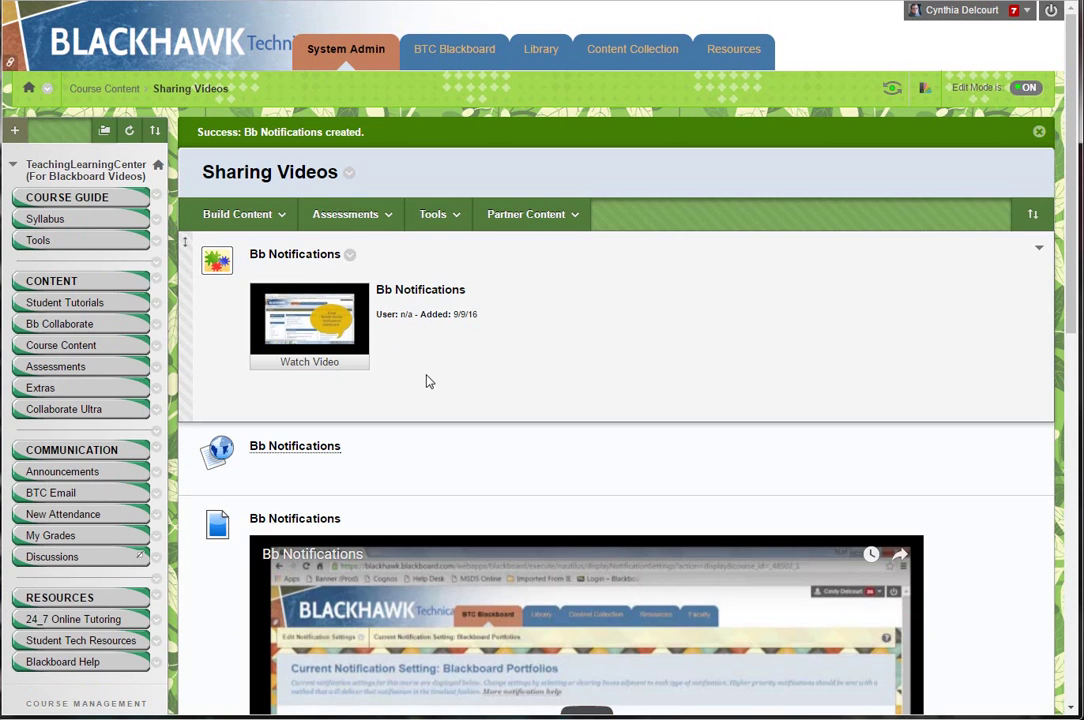
scroll(436, 375, "down", 7)
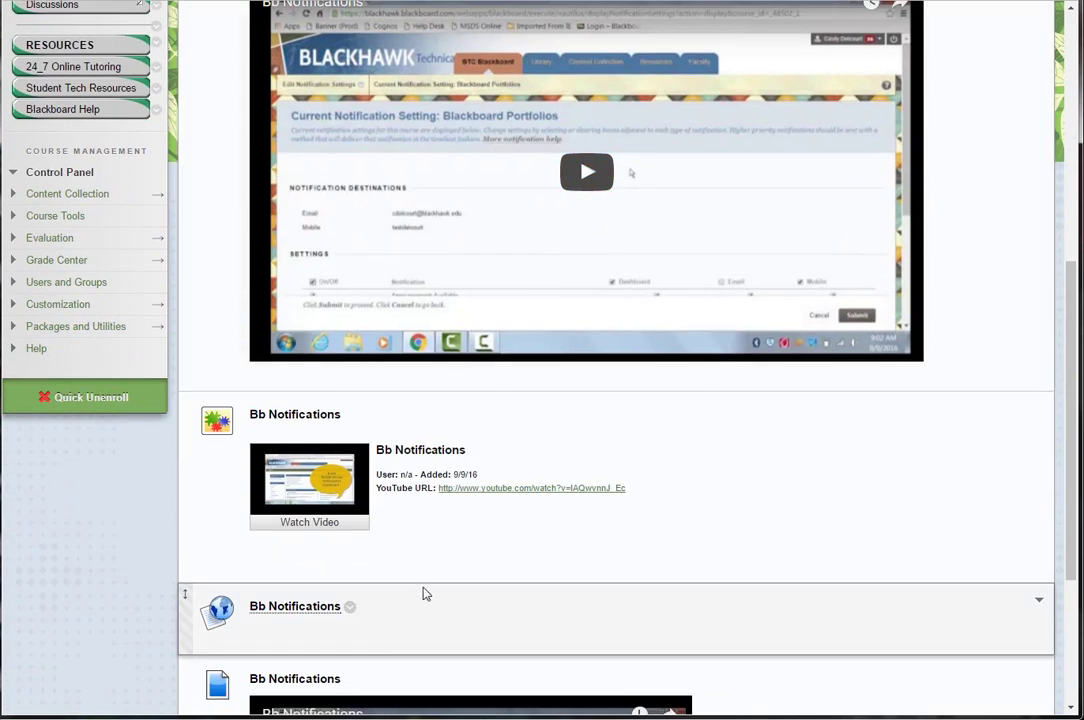
scroll(400, 565, "down", 2)
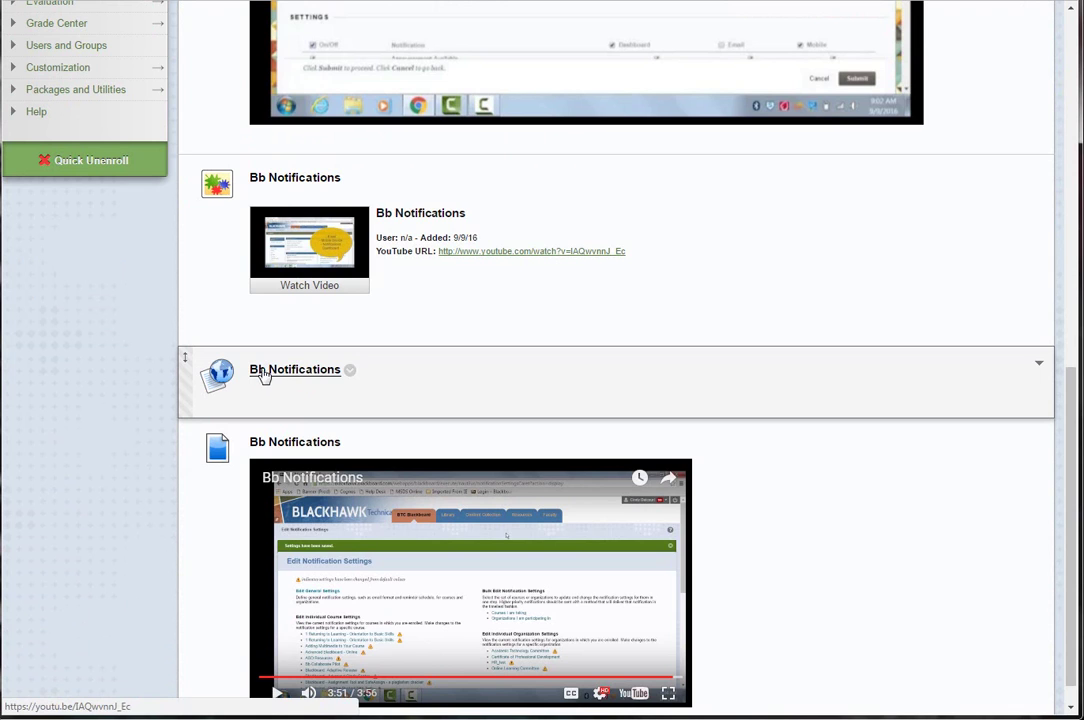
scroll(587, 367, "down", 1)
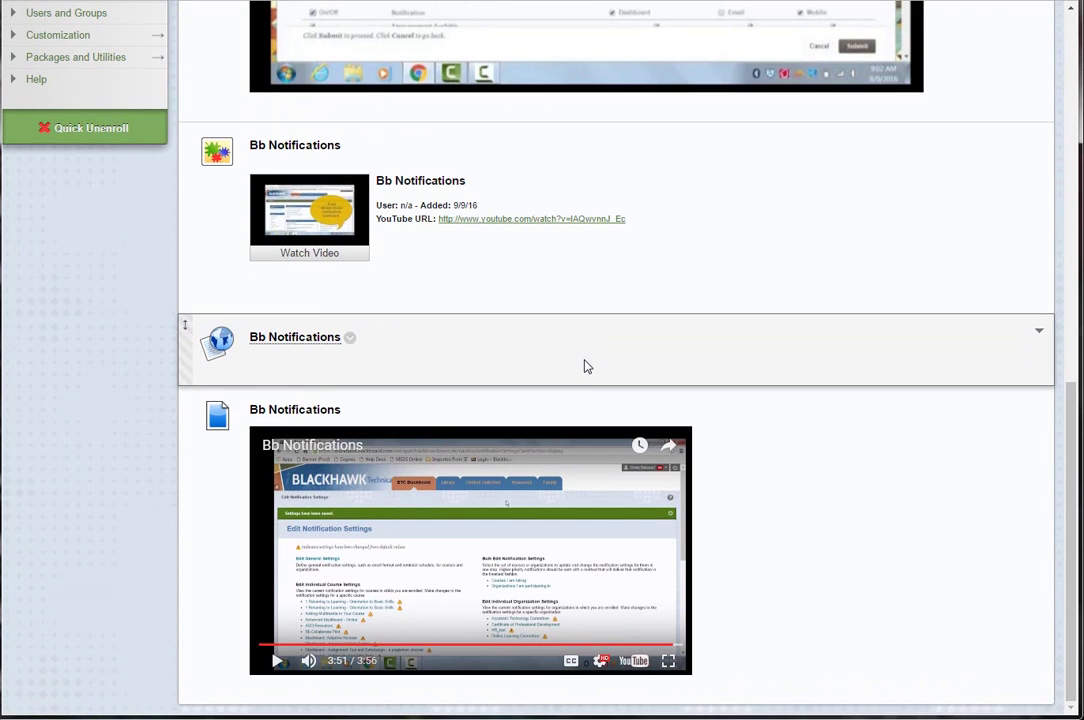